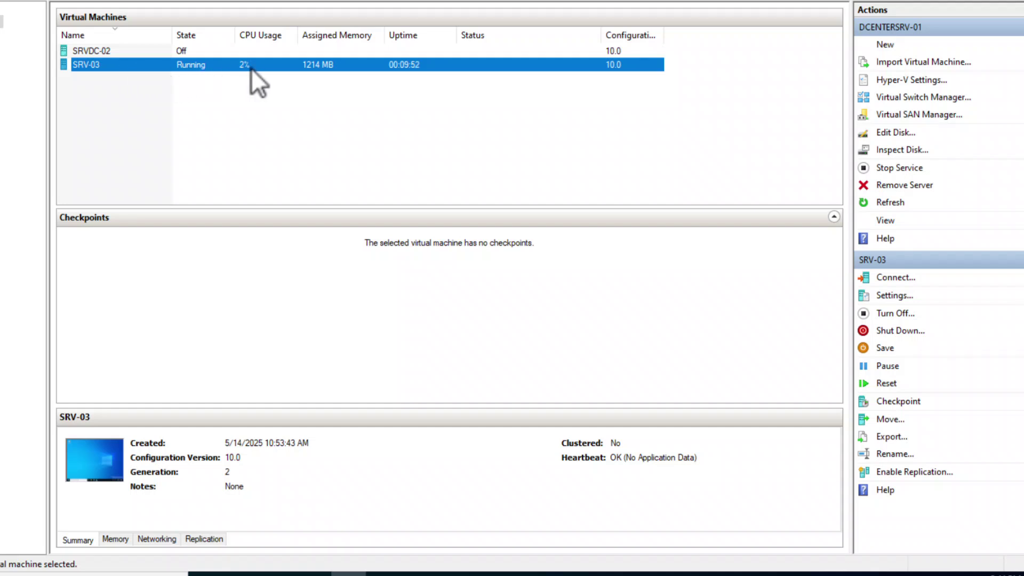
Change SRV-03's checkpoint type to Standard checkpoints and apply the setting
click(902, 297)
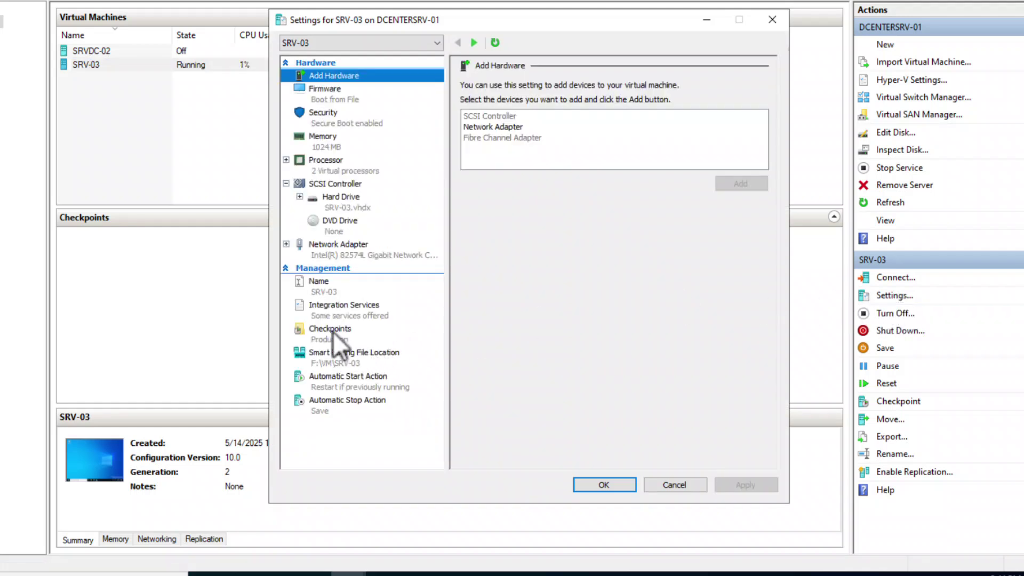
click(333, 331)
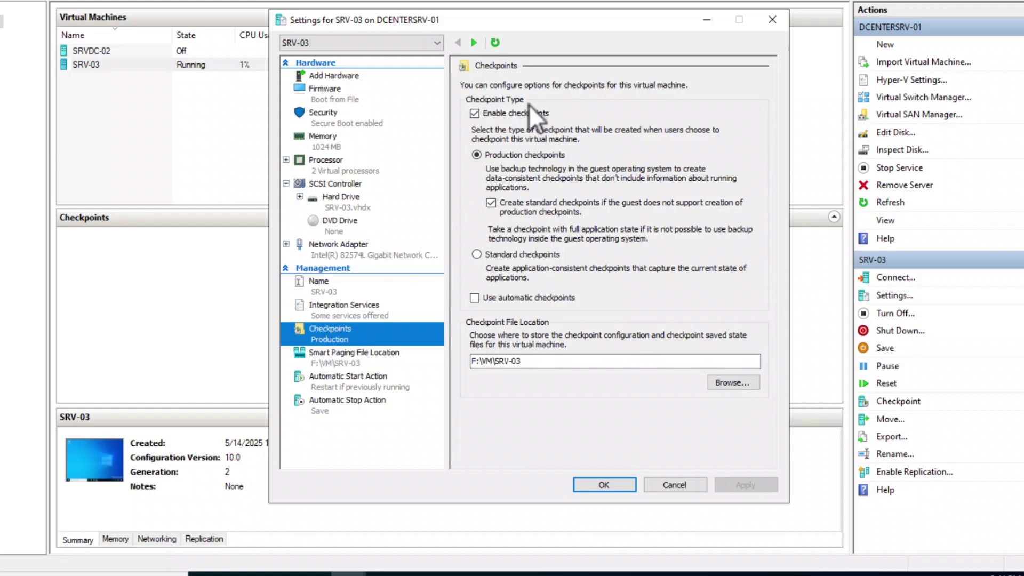
click(490, 158)
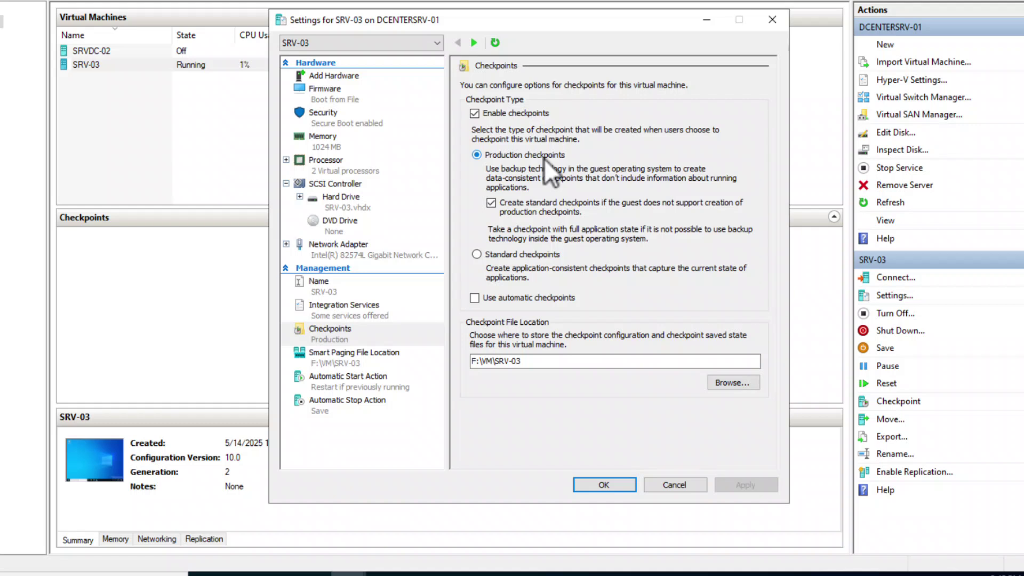
click(479, 257)
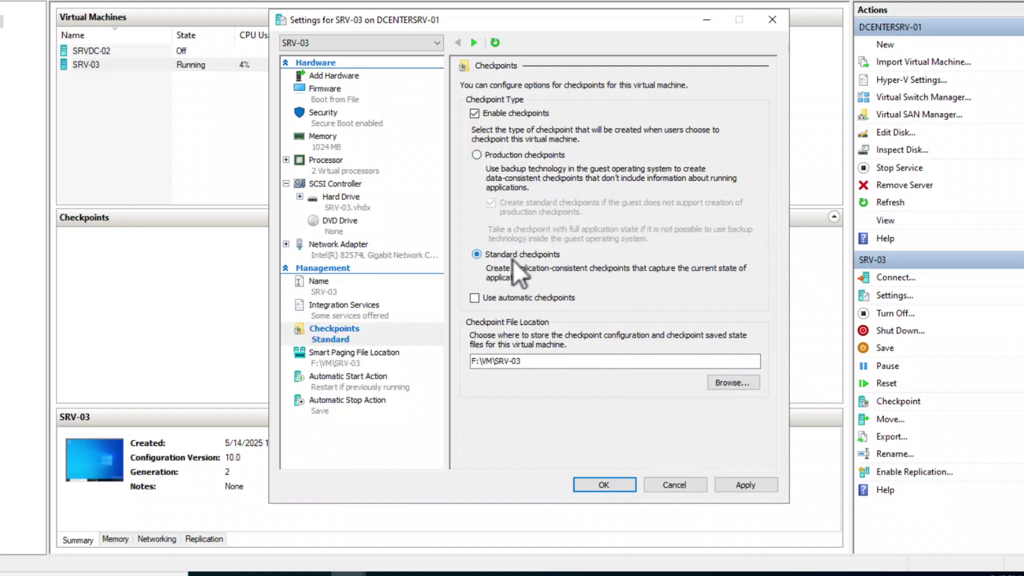
click(747, 485)
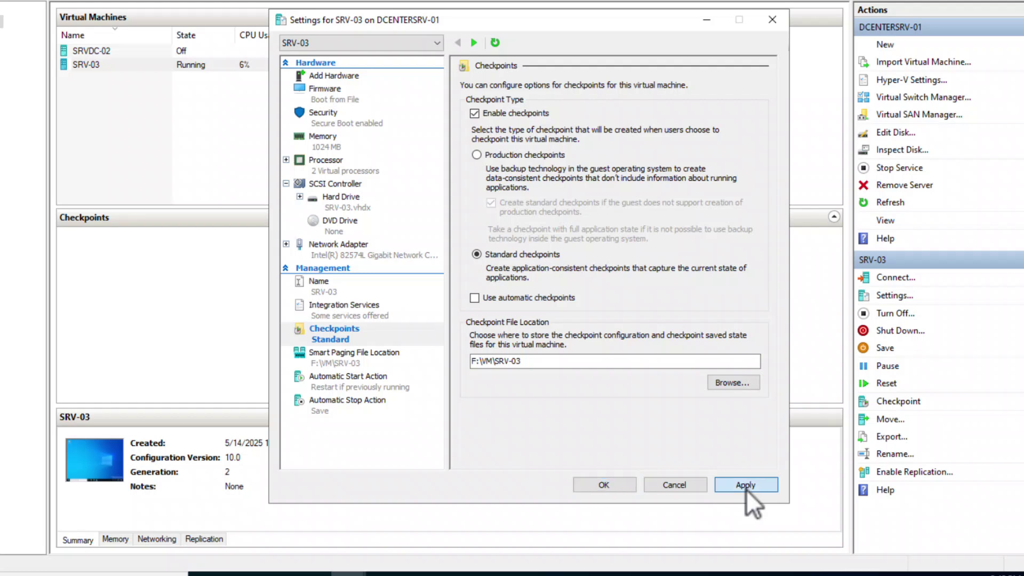
click(614, 483)
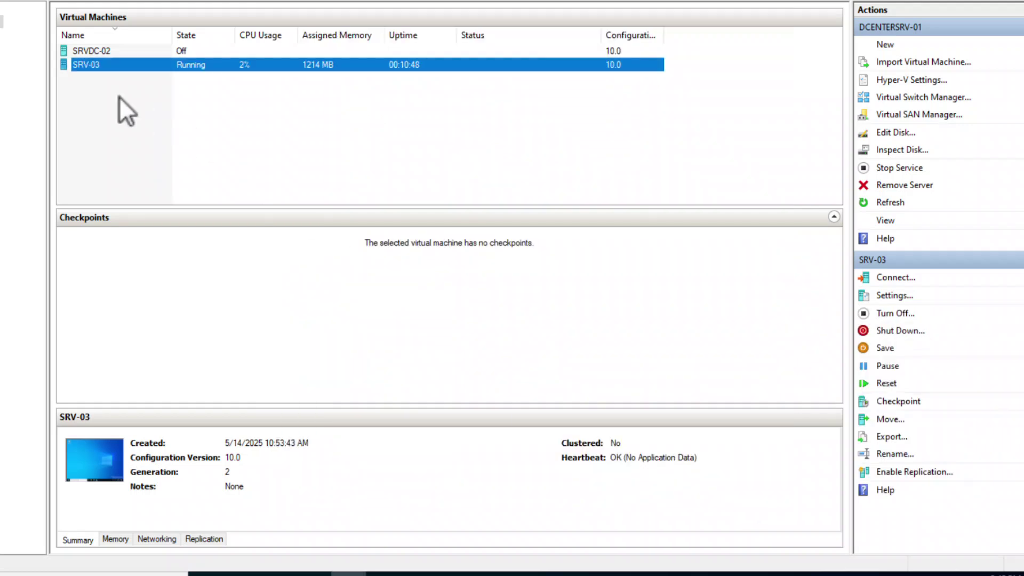
Create a checkpoint of the SRV-03 virtual machine and rename it "Standard checkpoint"
right_click(118, 68)
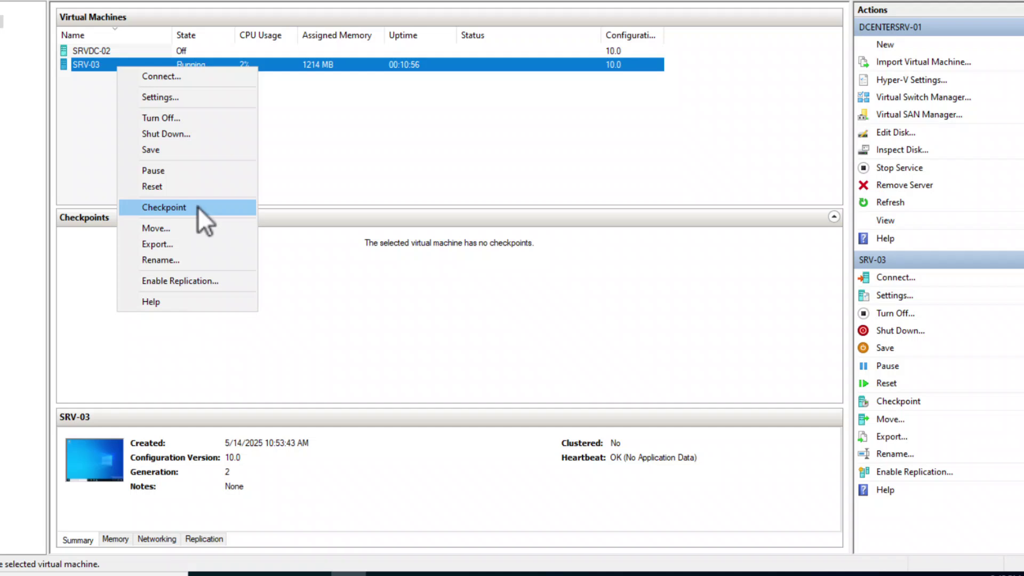
click(898, 405)
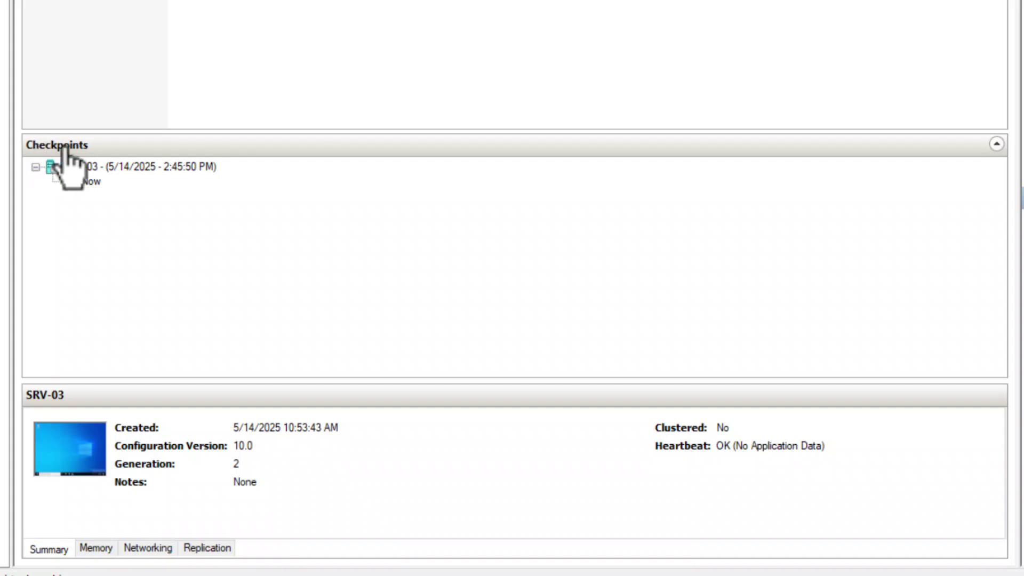
click(105, 169)
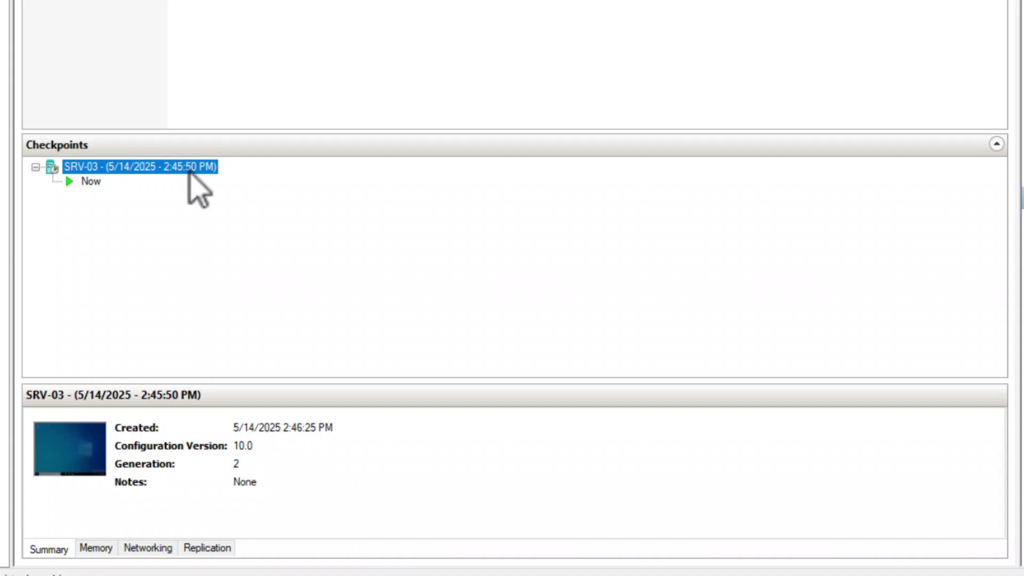
right_click(155, 168)
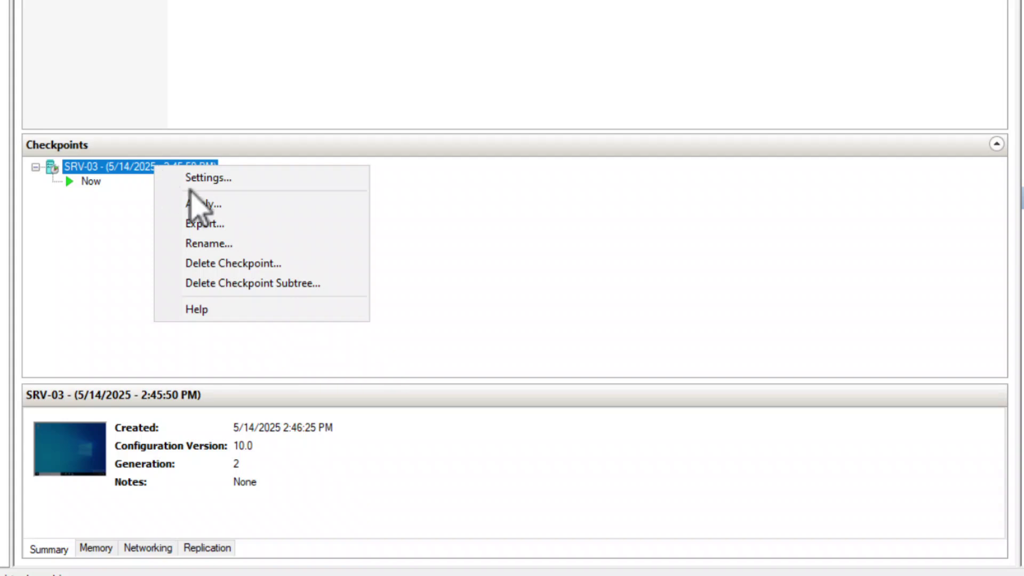
click(224, 244)
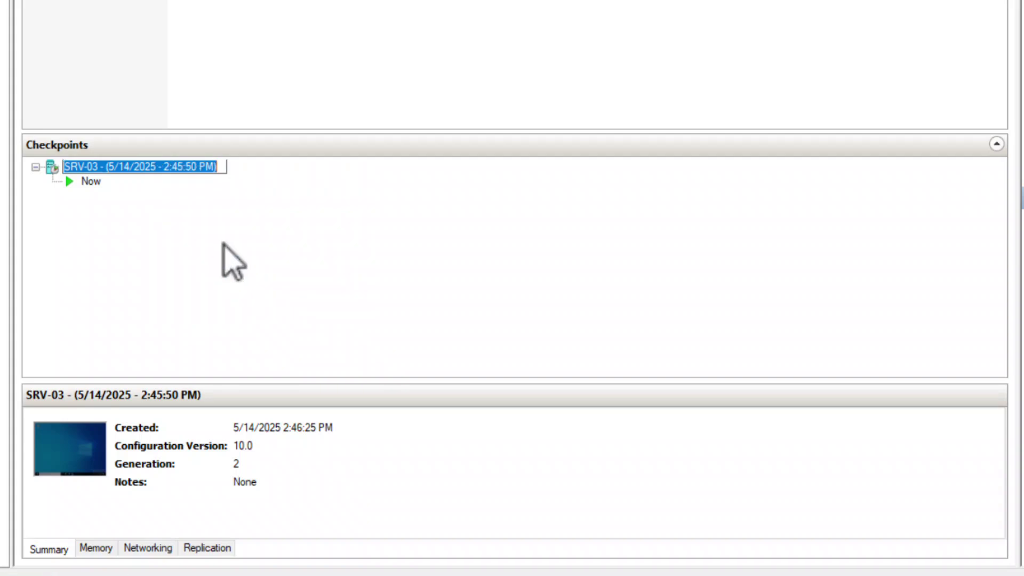
text(Standard)
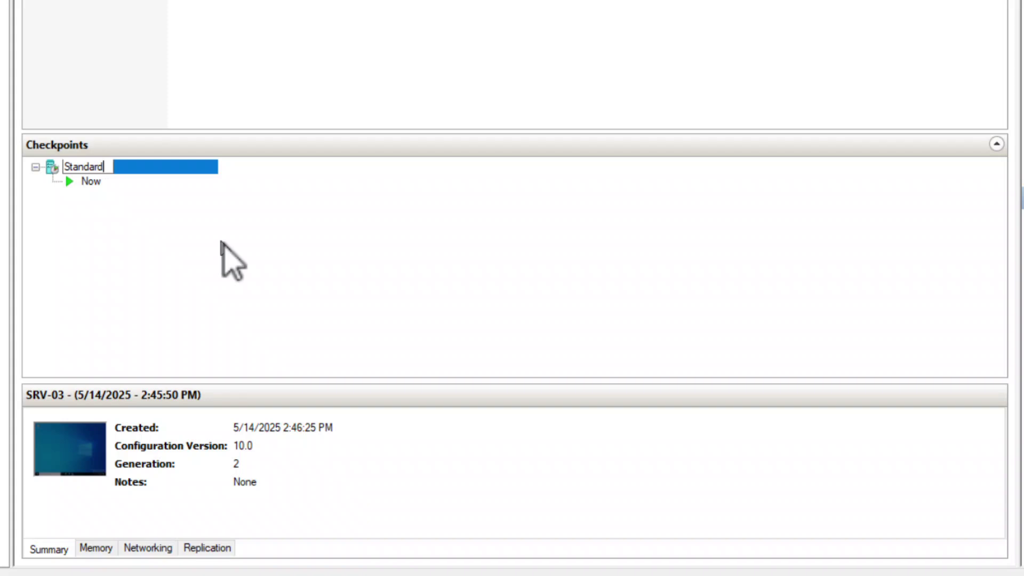
text( check)
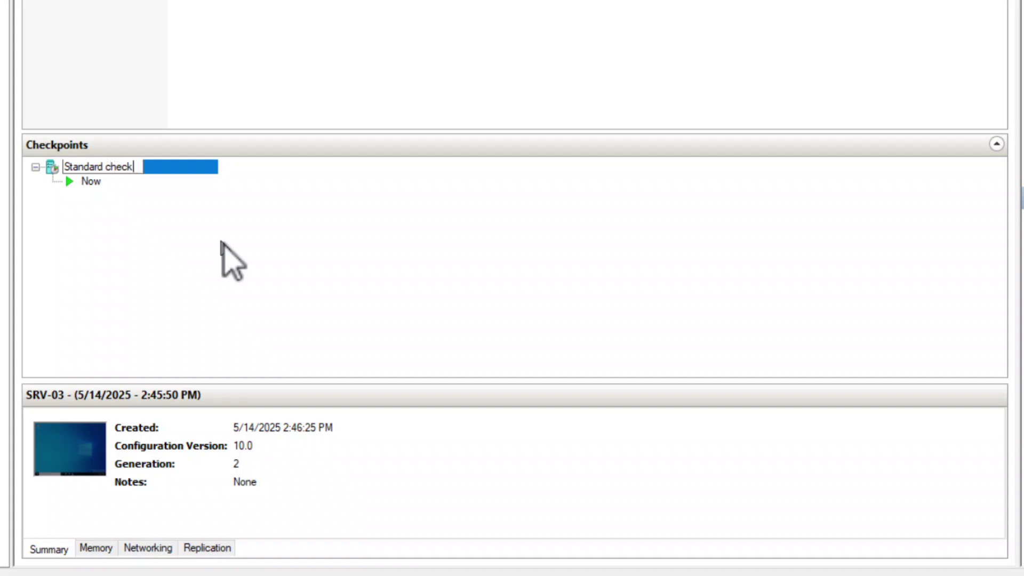
text(point)
key(Return)
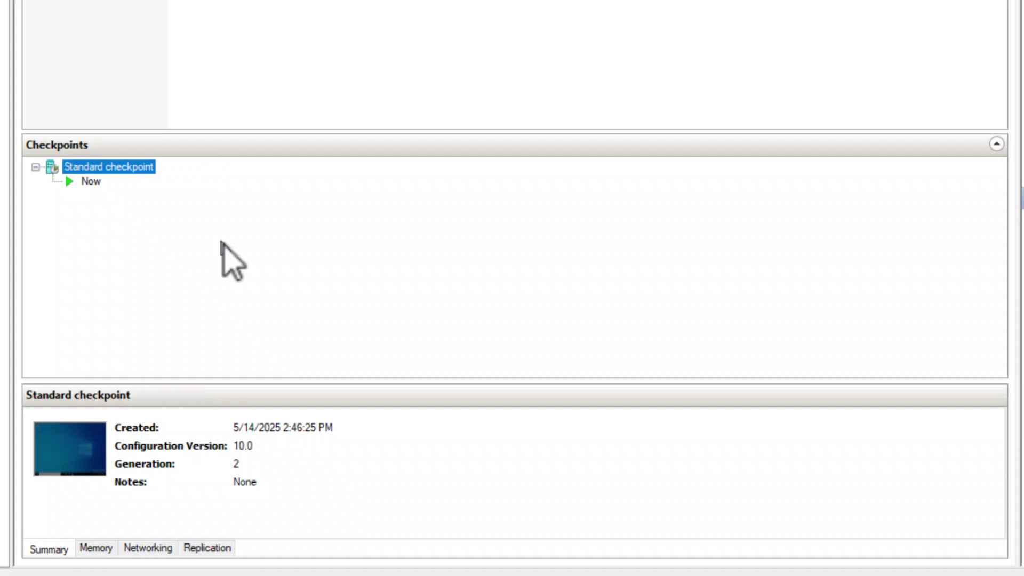
Delete the "Standard checkpoint" of SRV-03 and confirm the deletion
click(81, 182)
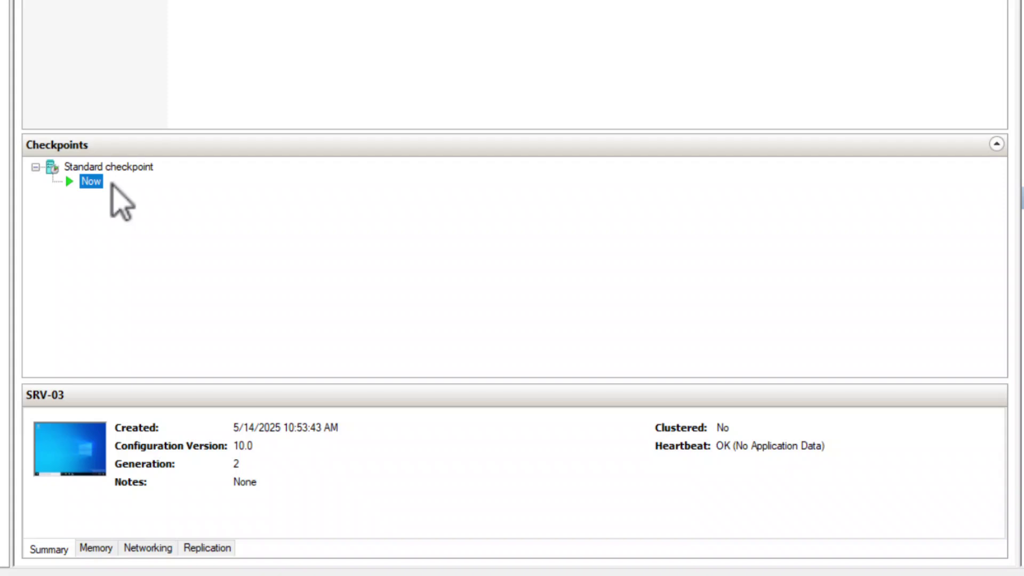
right_click(117, 168)
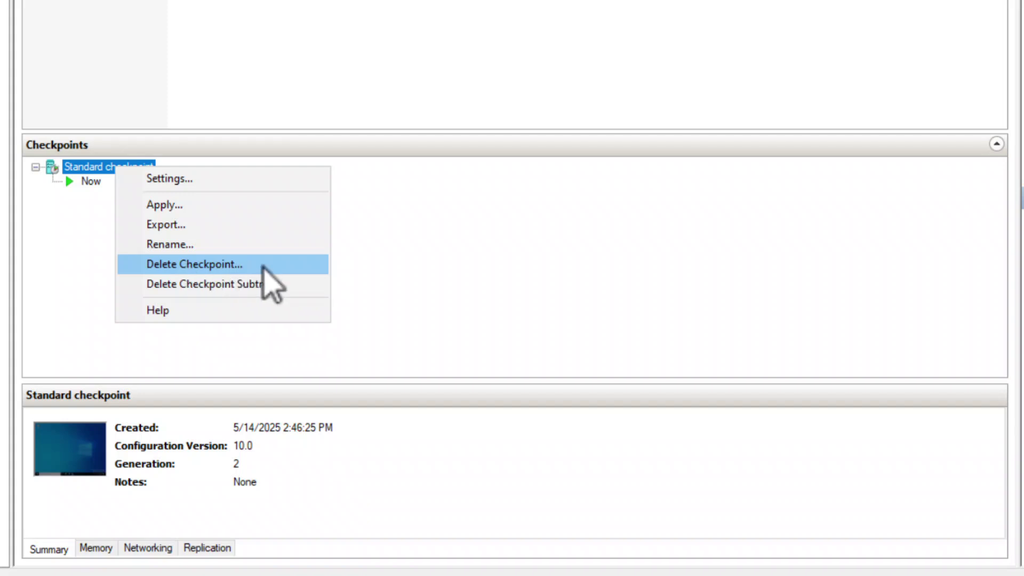
click(210, 264)
click(588, 218)
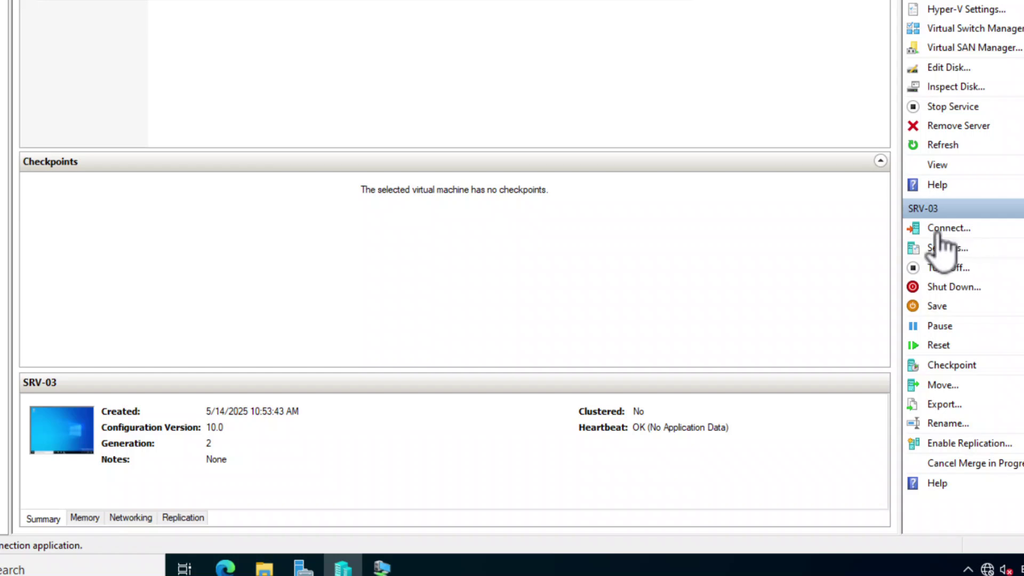
Connect to SRV-03 and write "this is a standard checkpoint." in a new Notepad document inside the virtual machine
click(948, 235)
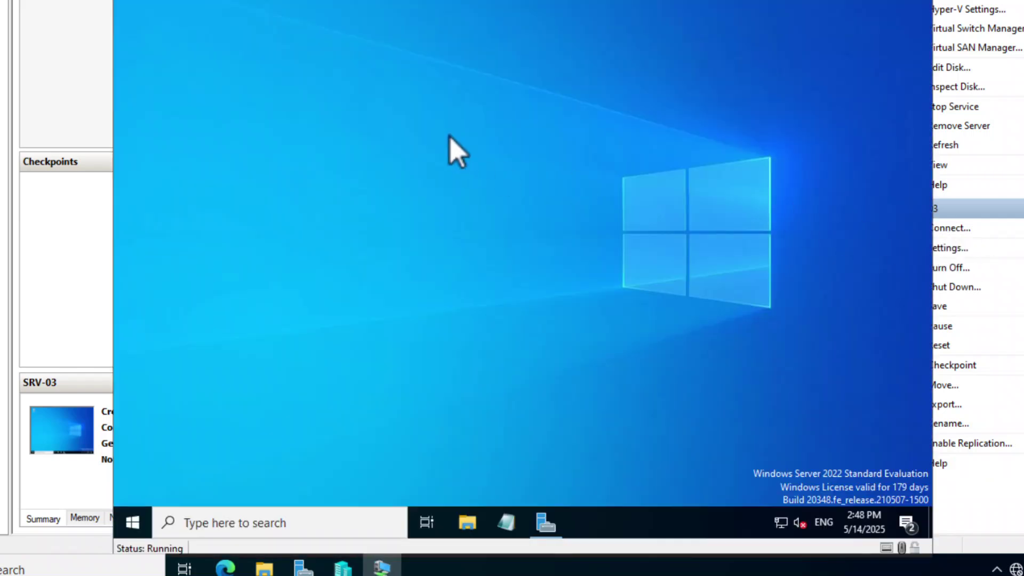
click(506, 524)
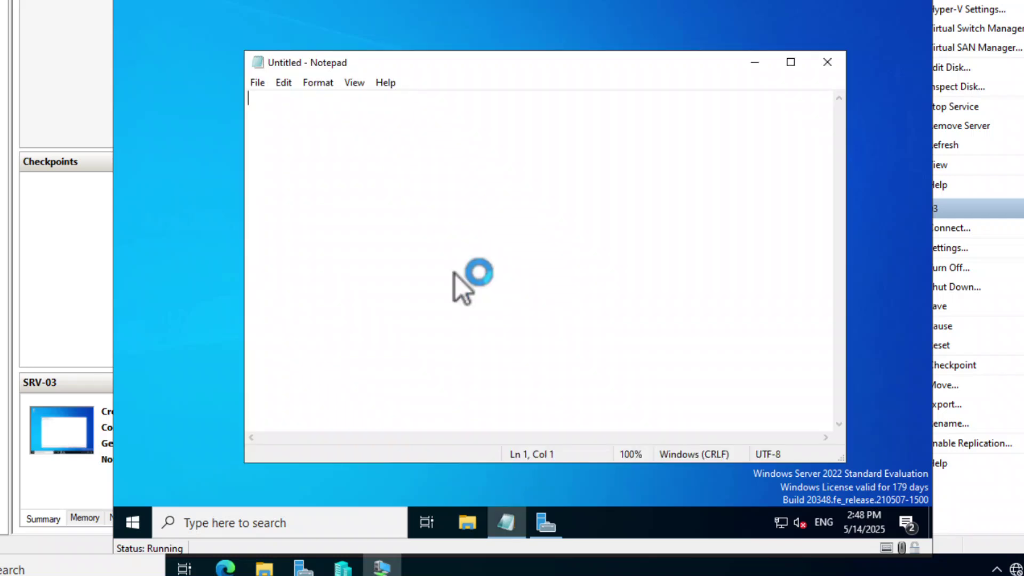
text(this )
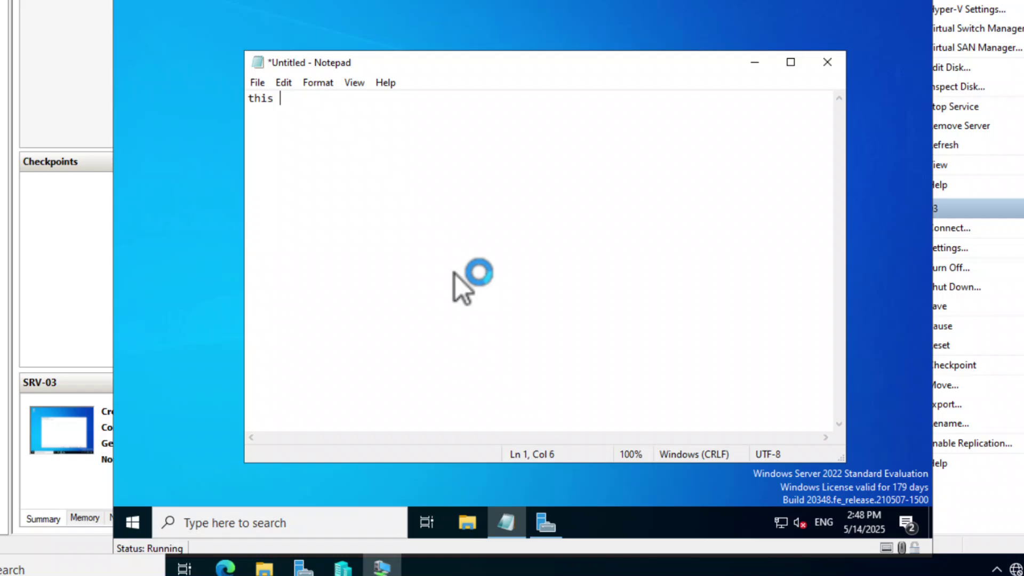
text(is a standard )
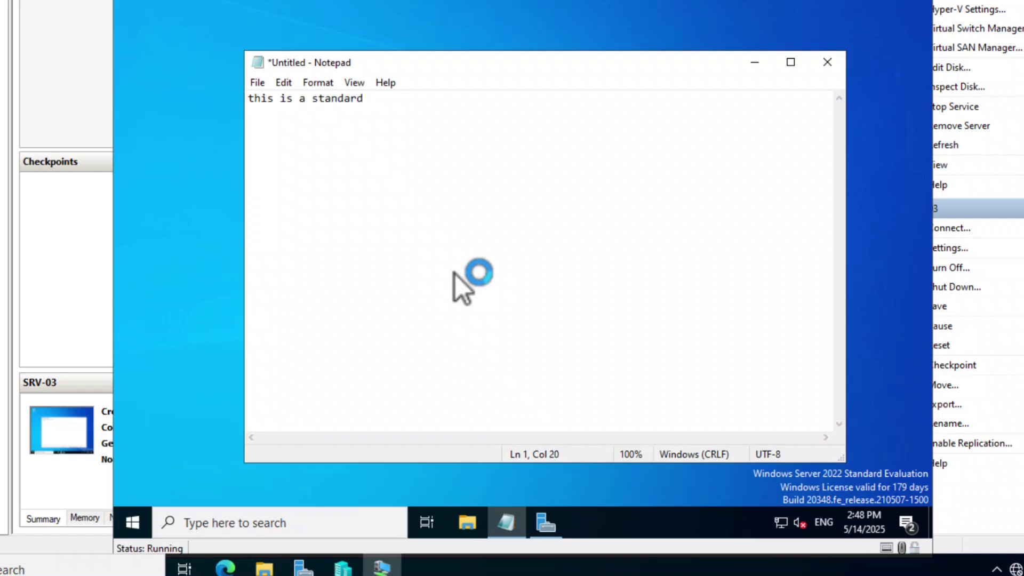
text(checkpoint.)
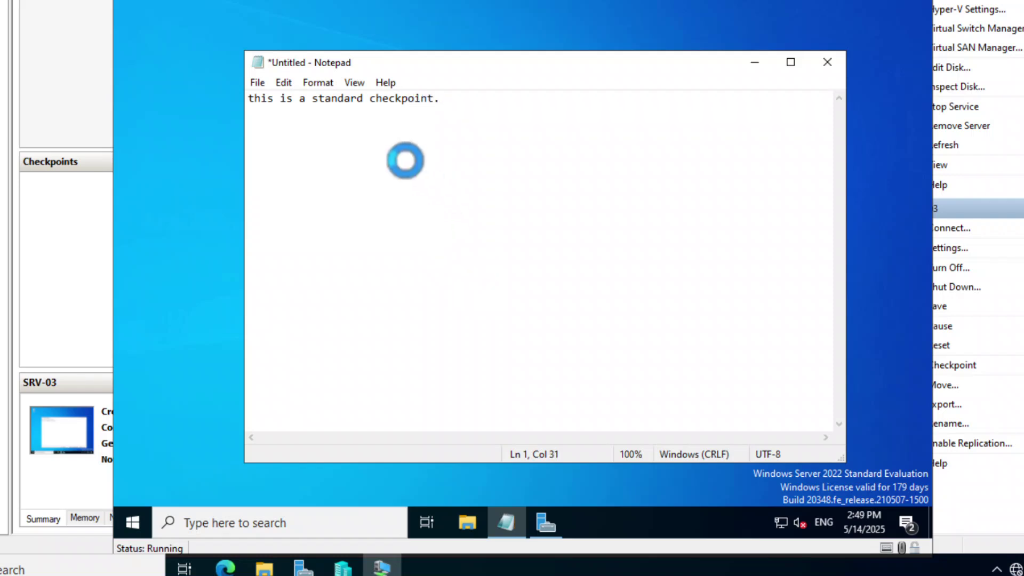
Save the note as Text.txt in the Documents folder and append "Extra text." to its line without saving again
key(ctrl+s)
click(407, 394)
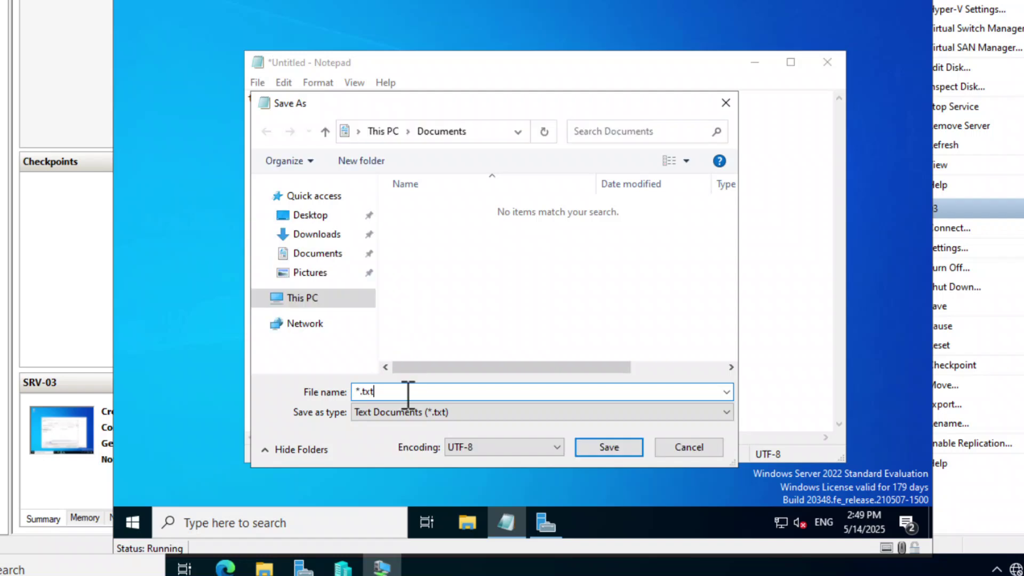
key(Home)
key(Delete)
text(Text)
click(611, 450)
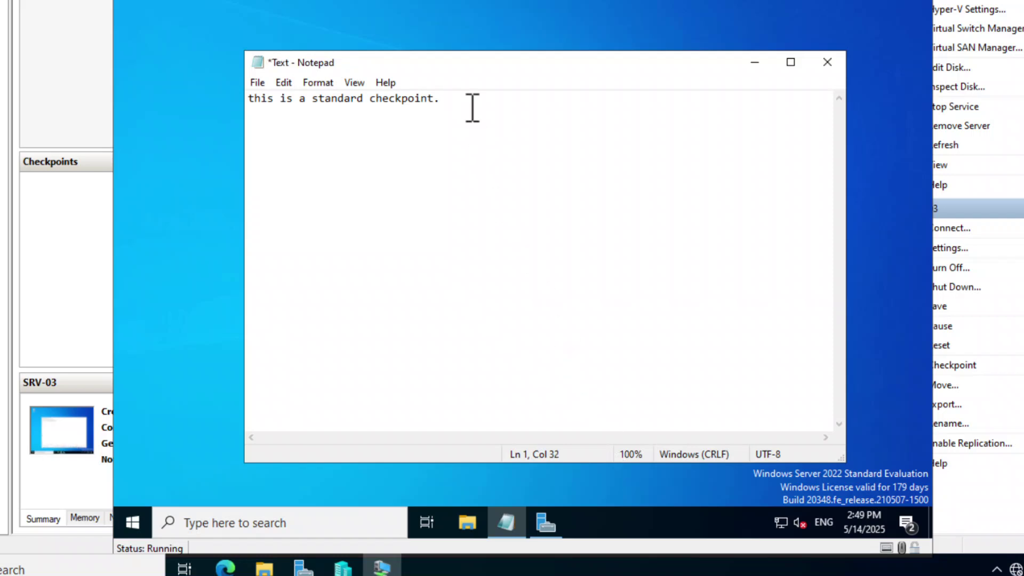
text(Extra text.)
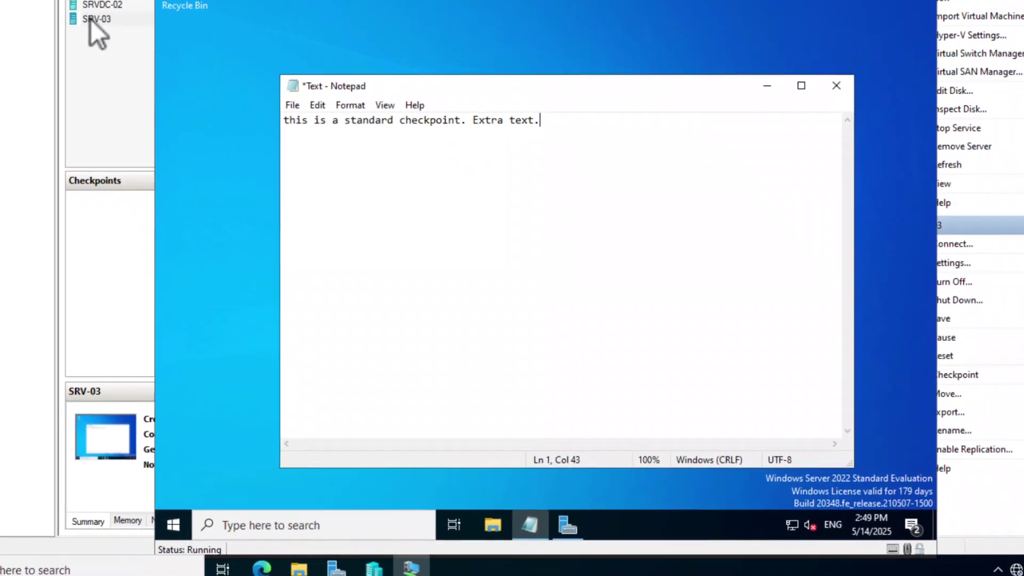
Switch back to Hyper-V Manager and create a new checkpoint of the running SRV-03 virtual machine
click(37, 21)
click(94, 21)
right_click(94, 22)
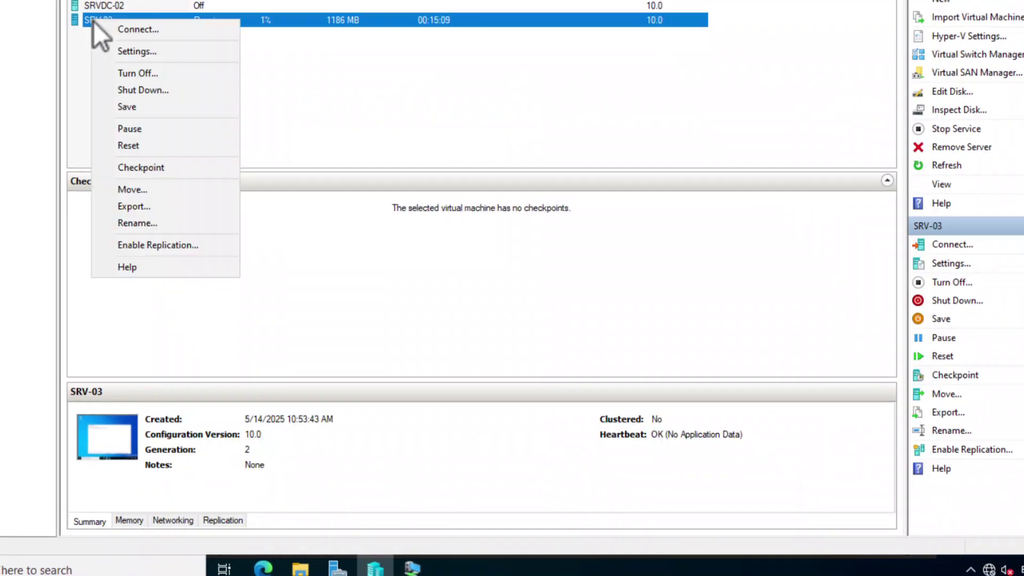
click(150, 168)
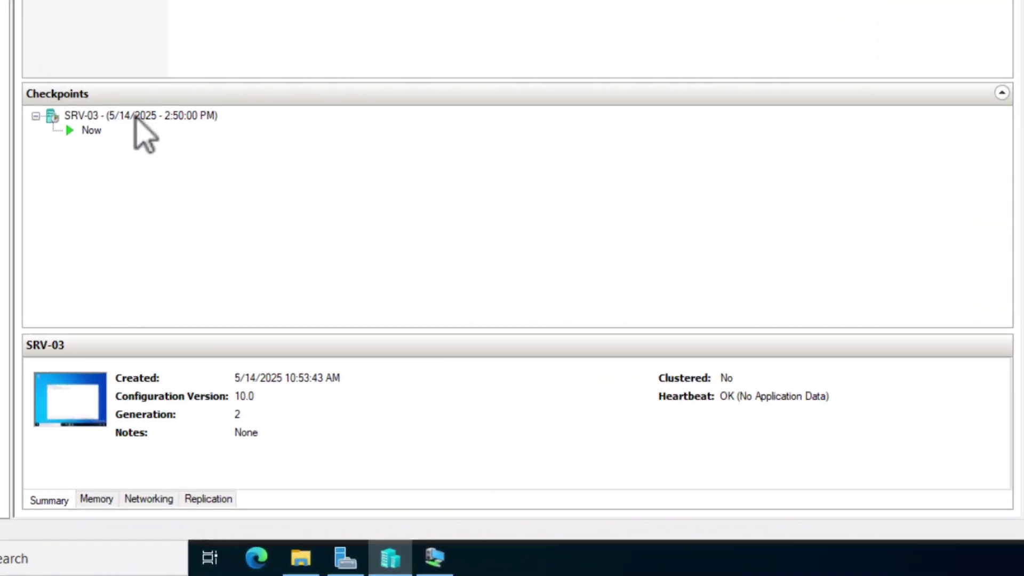
Rename the new SRV-03 checkpoint to "Standard Checkpoint"
click(76, 126)
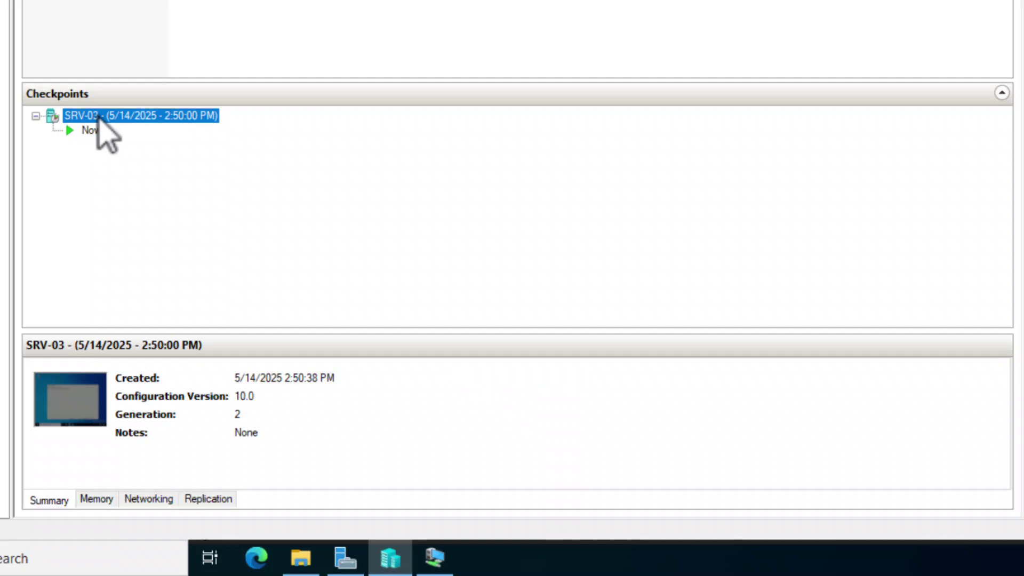
right_click(95, 114)
click(150, 190)
text(S)
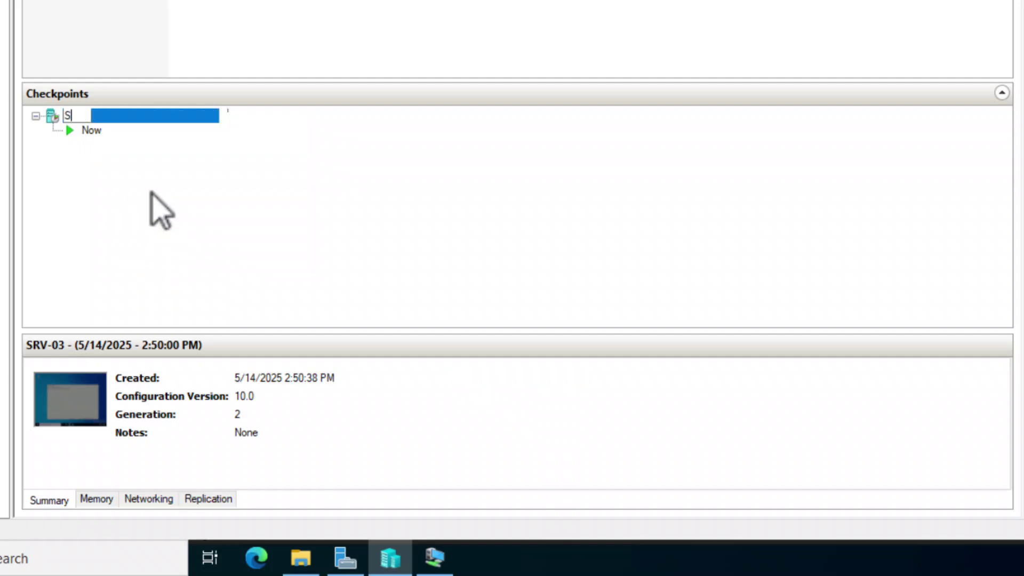
text(tandard Ch)
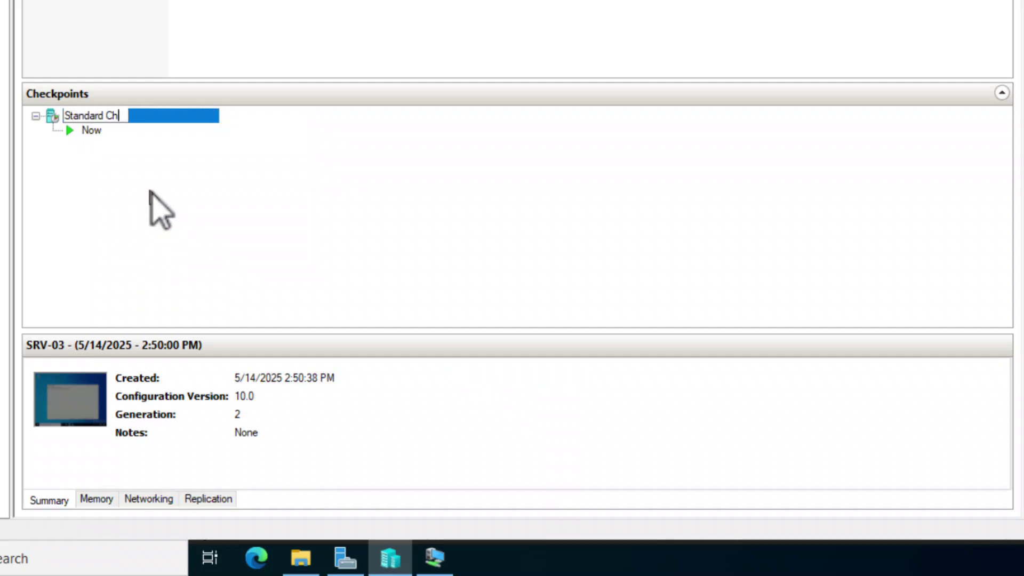
text(eckpoint)
key(Return)
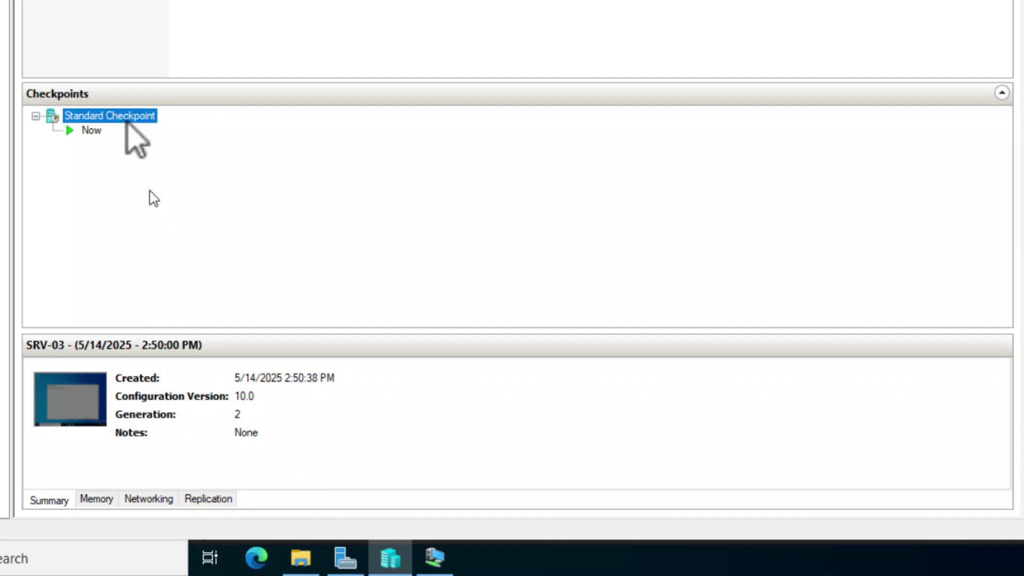
Return to the SRV-03 virtual machine window and close the Text note in Notepad, discarding the unsaved changes
click(432, 557)
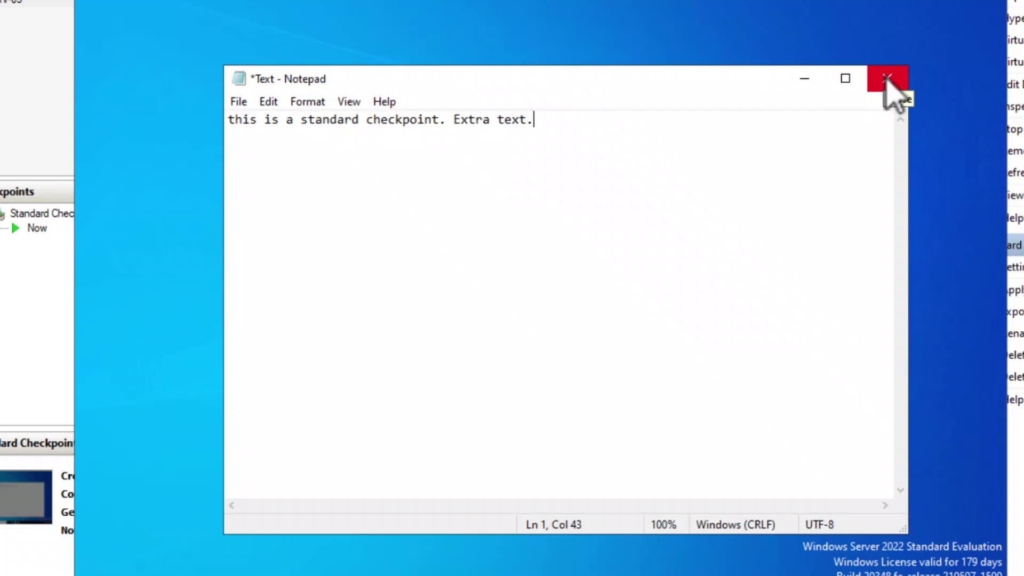
click(888, 79)
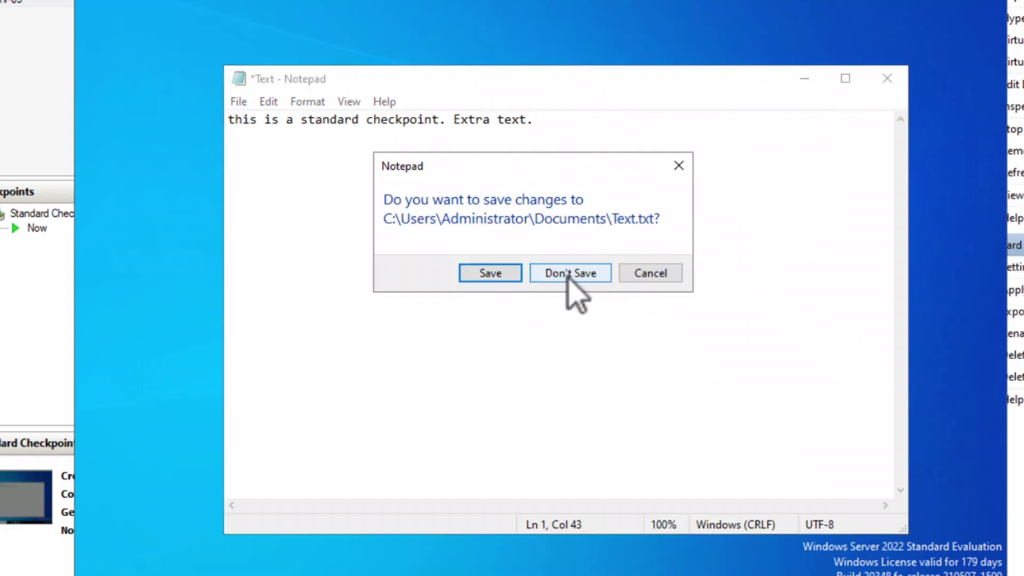
click(569, 275)
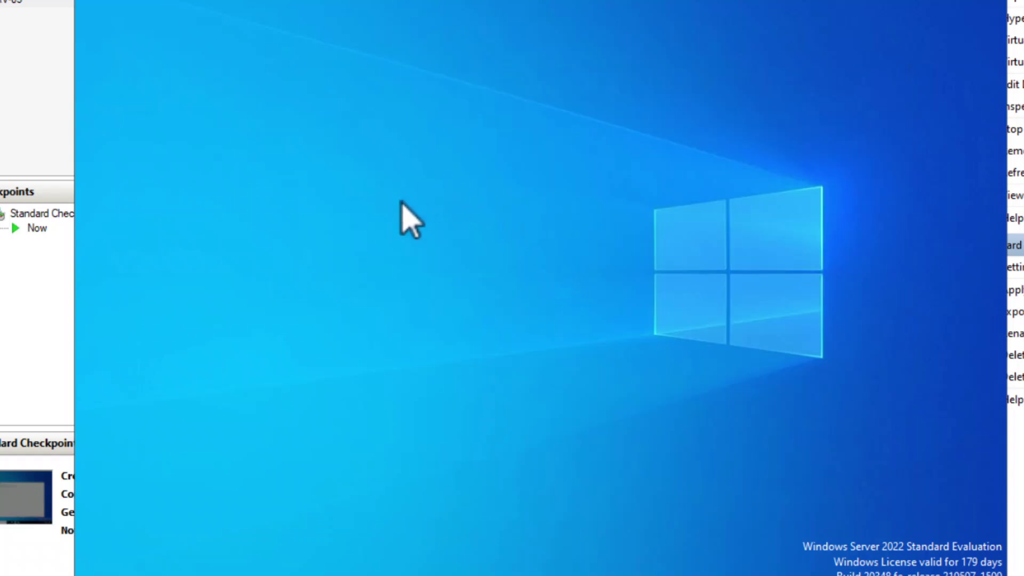
Switch back to Hyper-V Manager and apply the Standard Checkpoint to SRV-03 without creating another checkpoint first
click(46, 313)
click(67, 213)
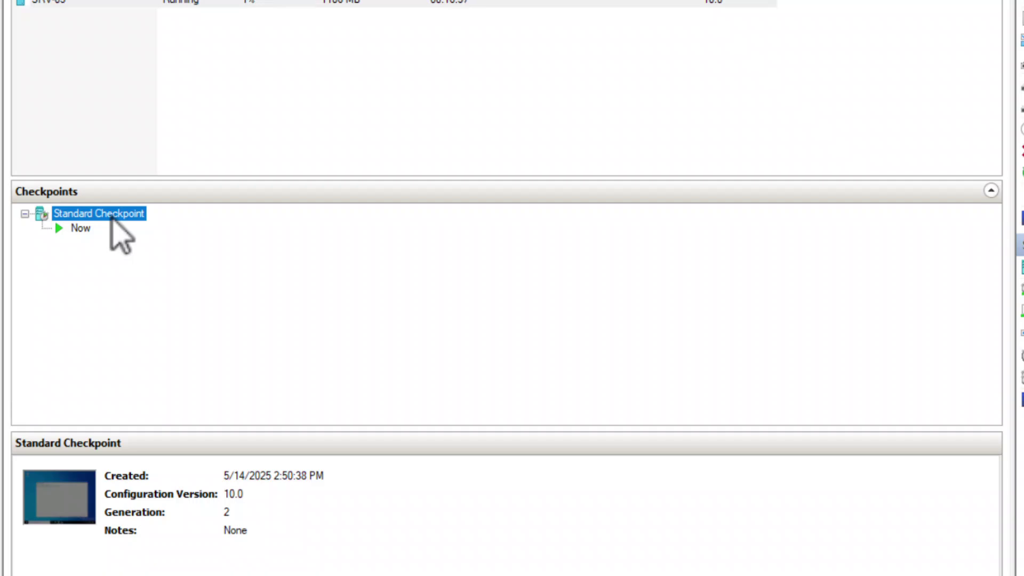
right_click(112, 216)
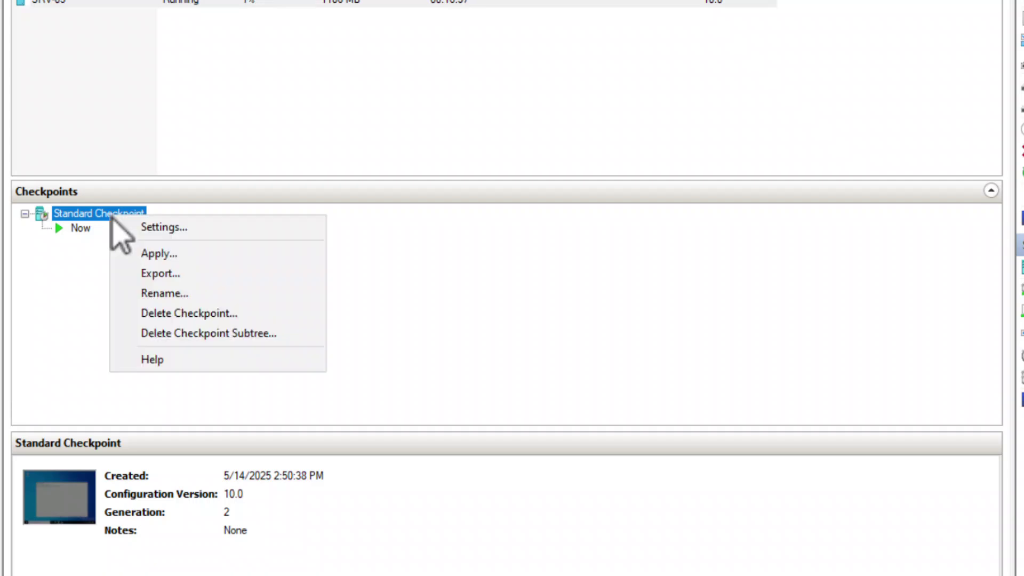
click(187, 255)
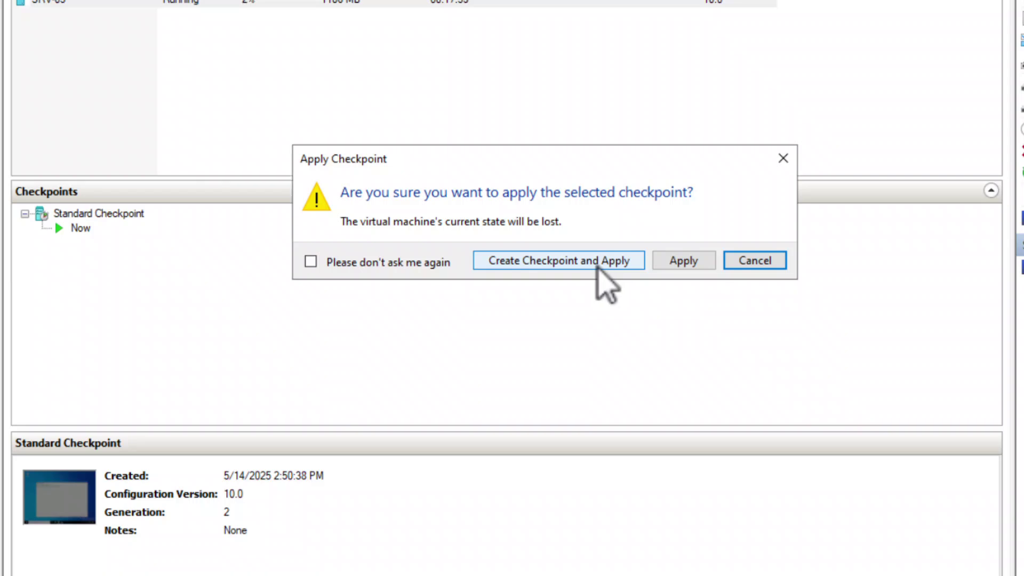
click(692, 263)
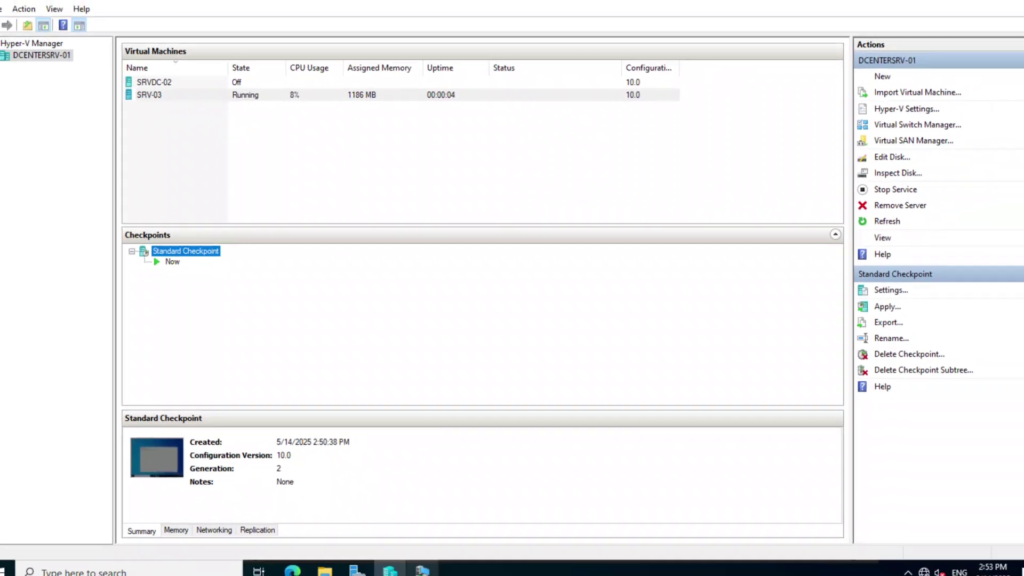
Return to the SRV-03 virtual machine window and examine the text of the note open in Notepad
double_click(79, 32)
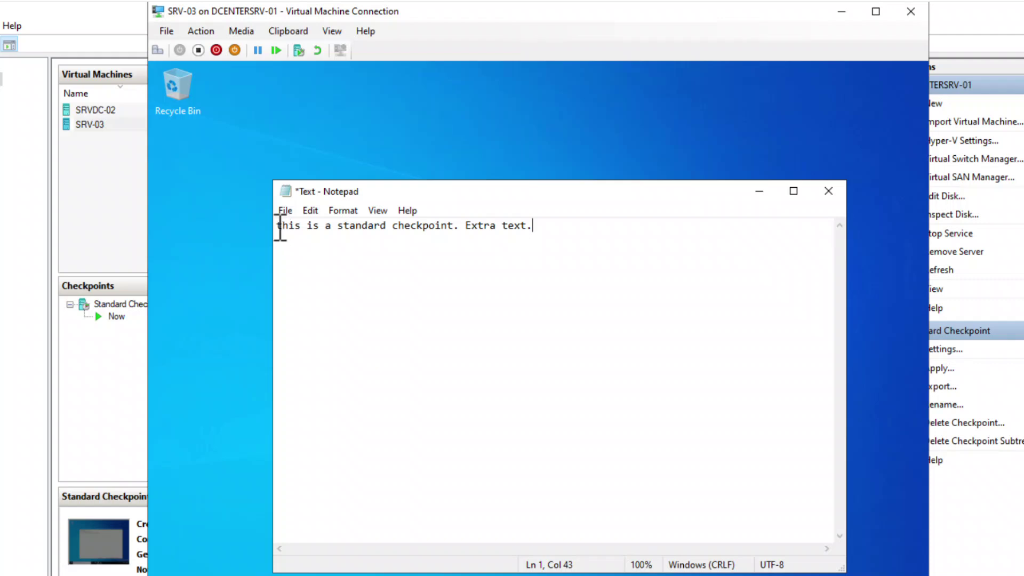
drag(278, 224, 545, 228)
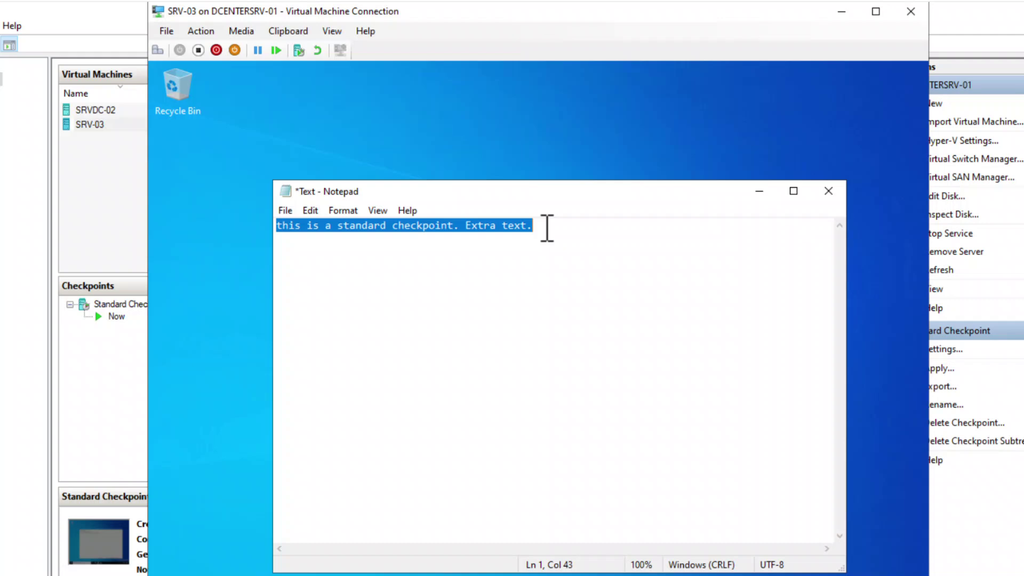
click(547, 228)
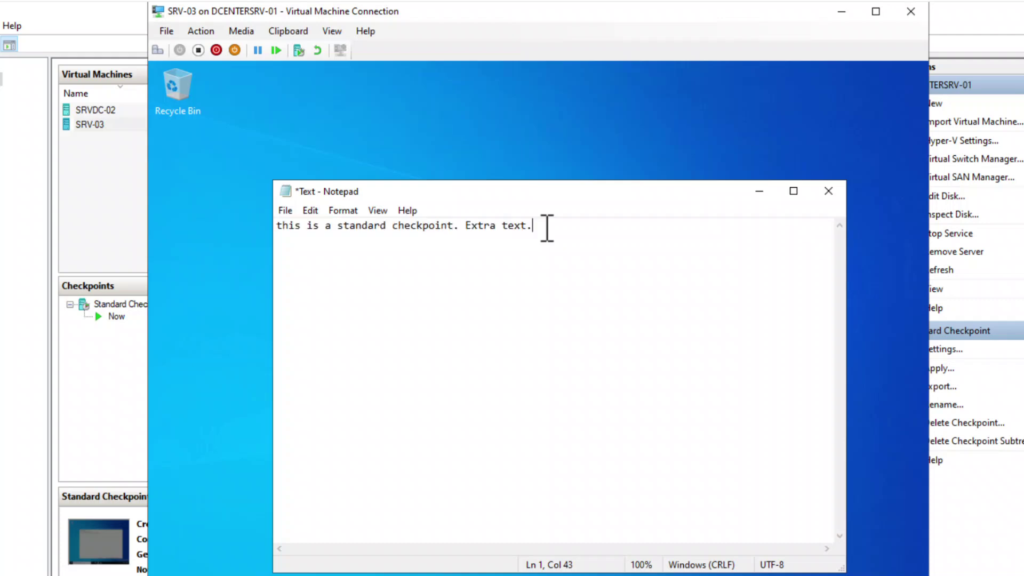
Remove "Extra text." from the note's first line and add a second line reading "This is a production checkpoint."
key(ctrl+z)
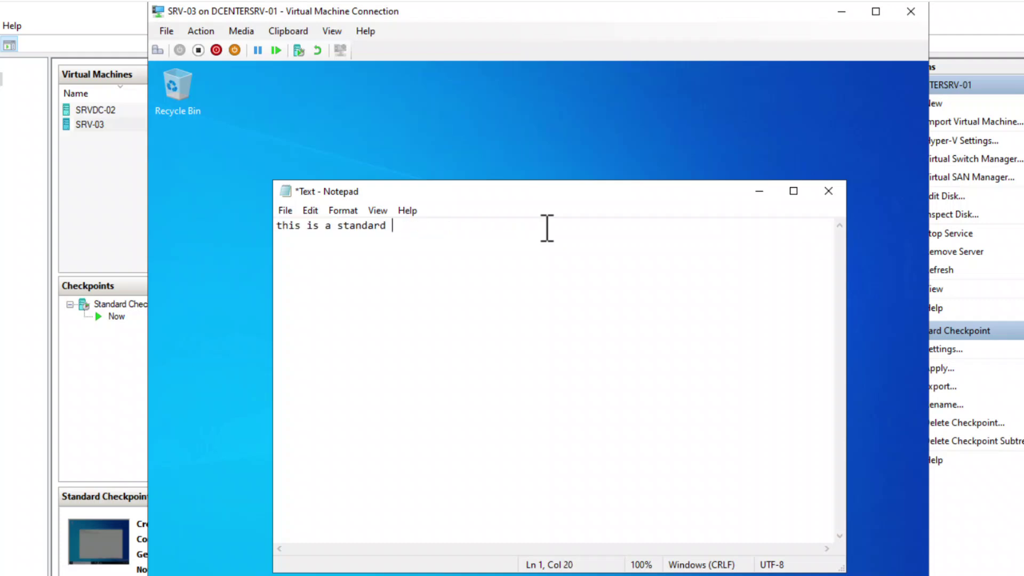
key(ctrl+z)
drag(542, 228, 466, 233)
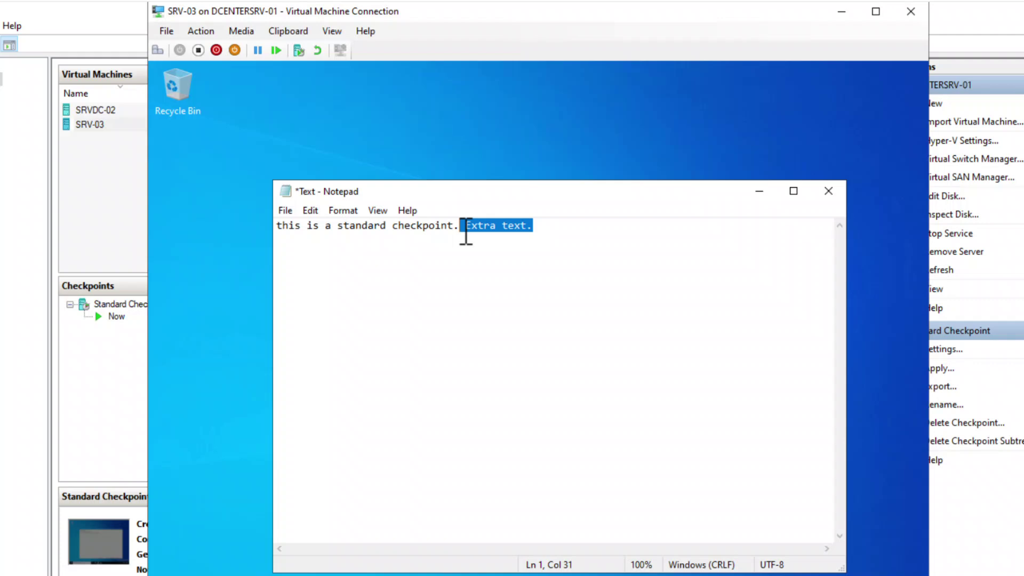
key(BackSpace)
key(Return)
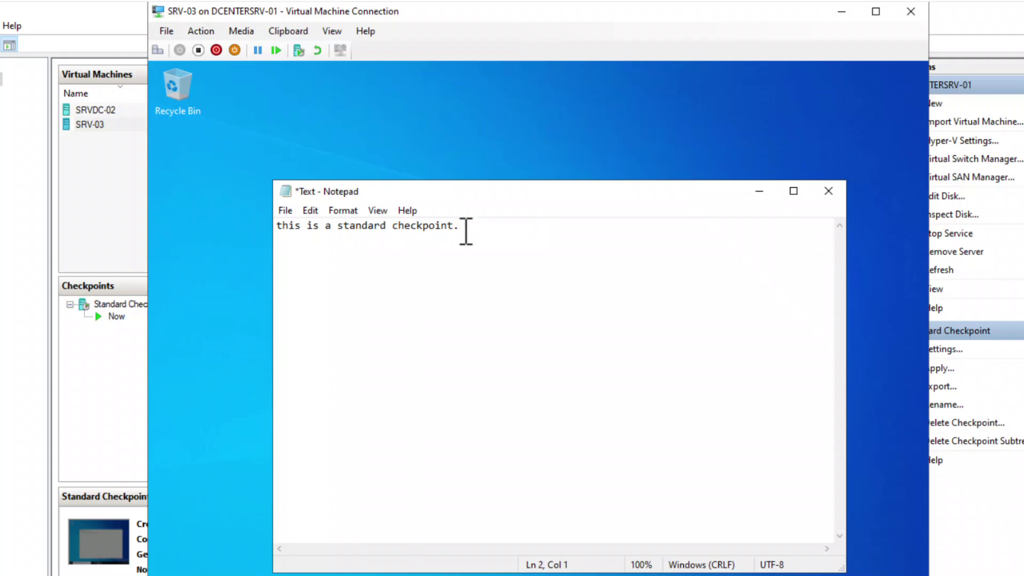
text(This is a product)
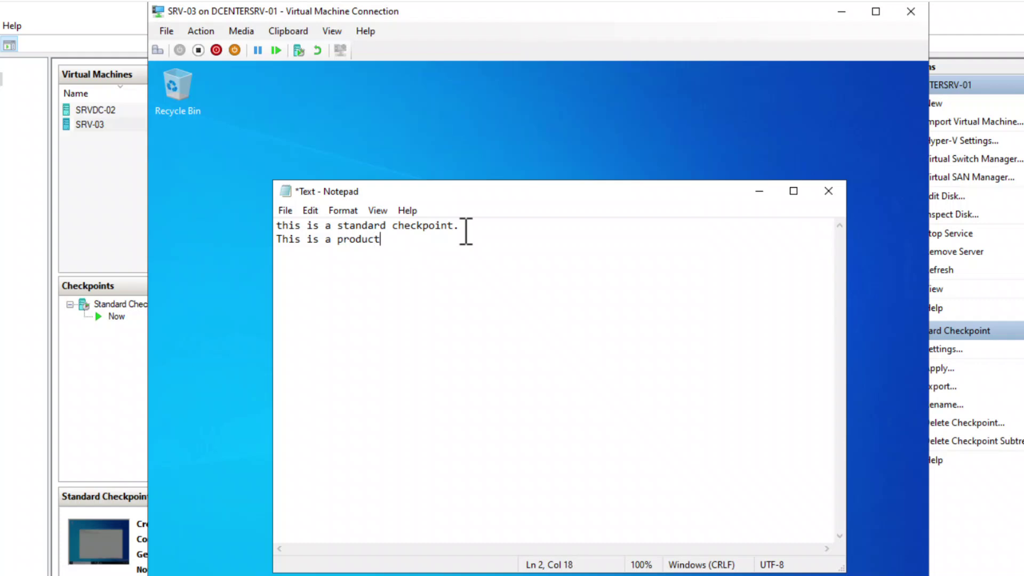
text(ion checkpoint.)
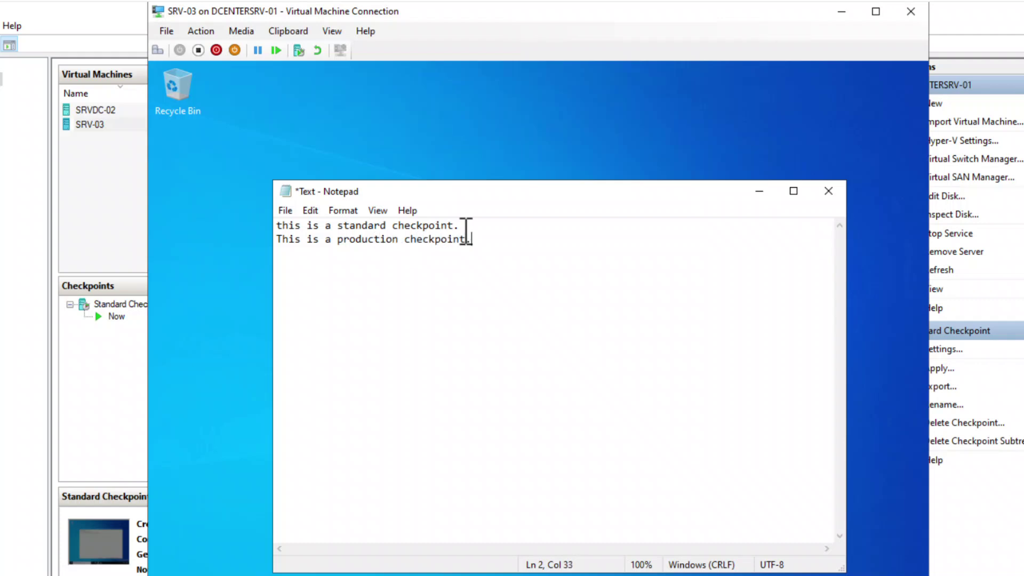
Save the note and append "Extra text." to its second line without saving again
key(ctrl+s)
text(Extra)
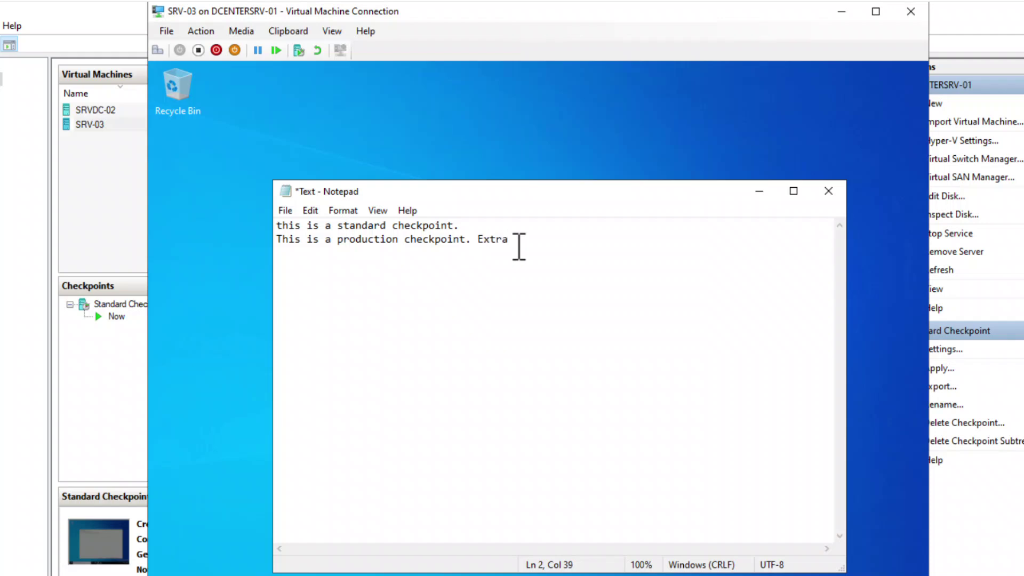
text( text.)
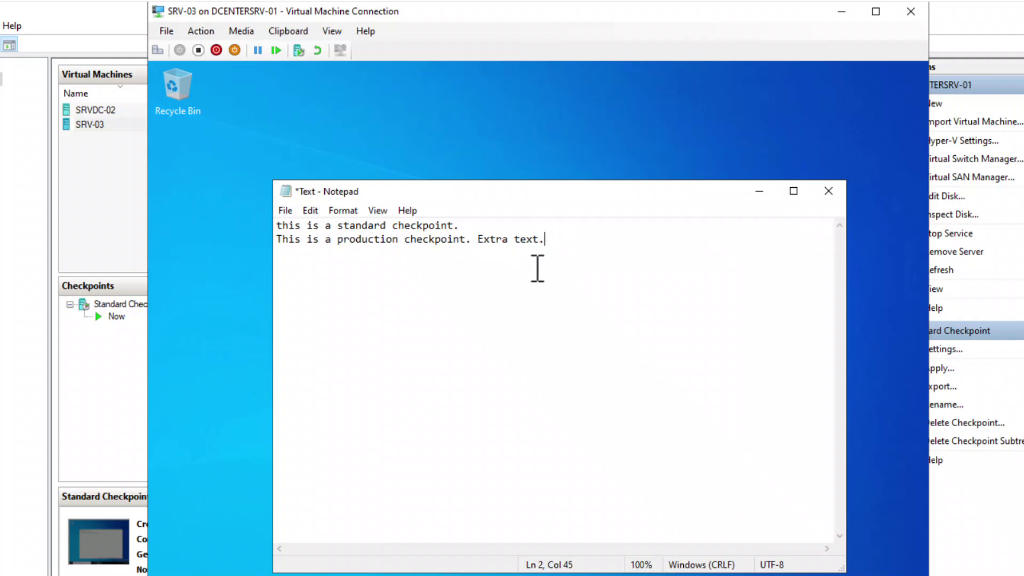
Minimize the virtual machine window and change SRV-03's checkpoint type to Production checkpoints in its settings
click(842, 11)
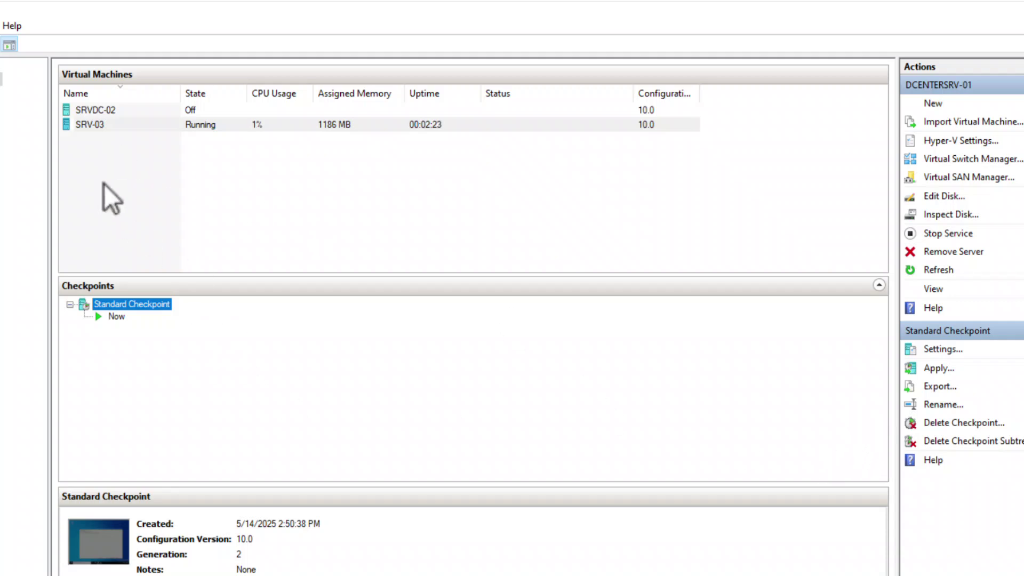
click(92, 126)
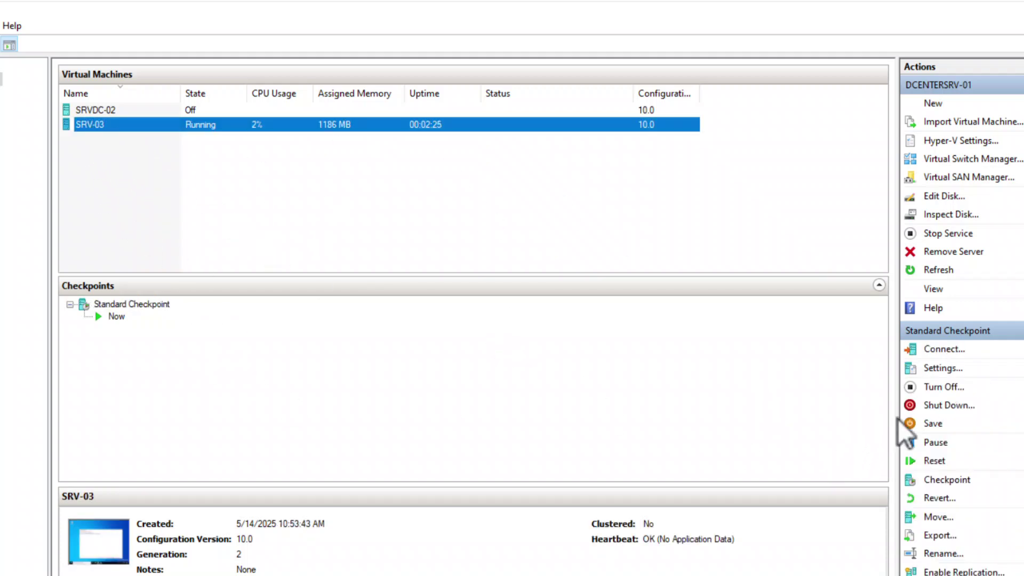
click(943, 368)
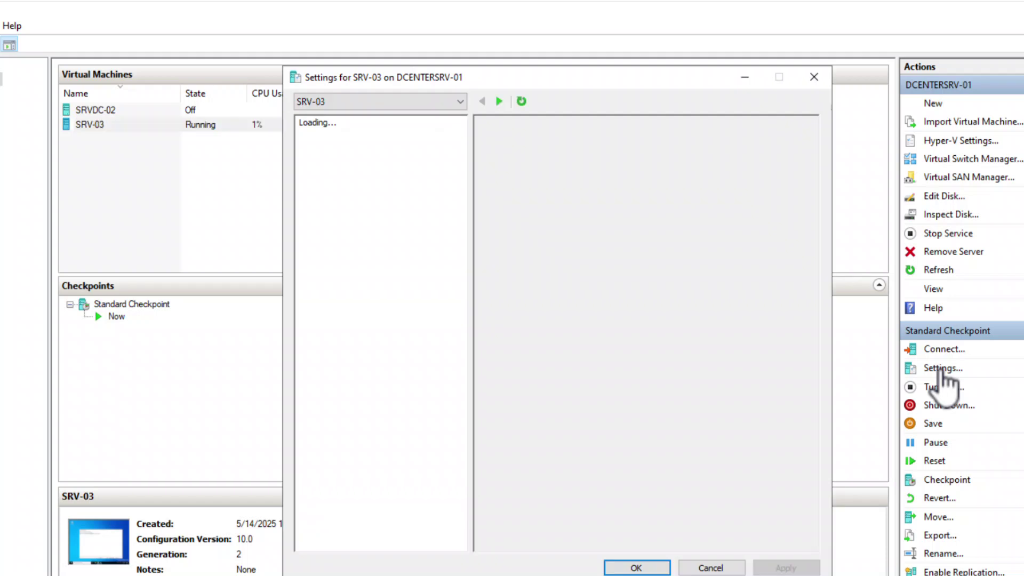
click(341, 409)
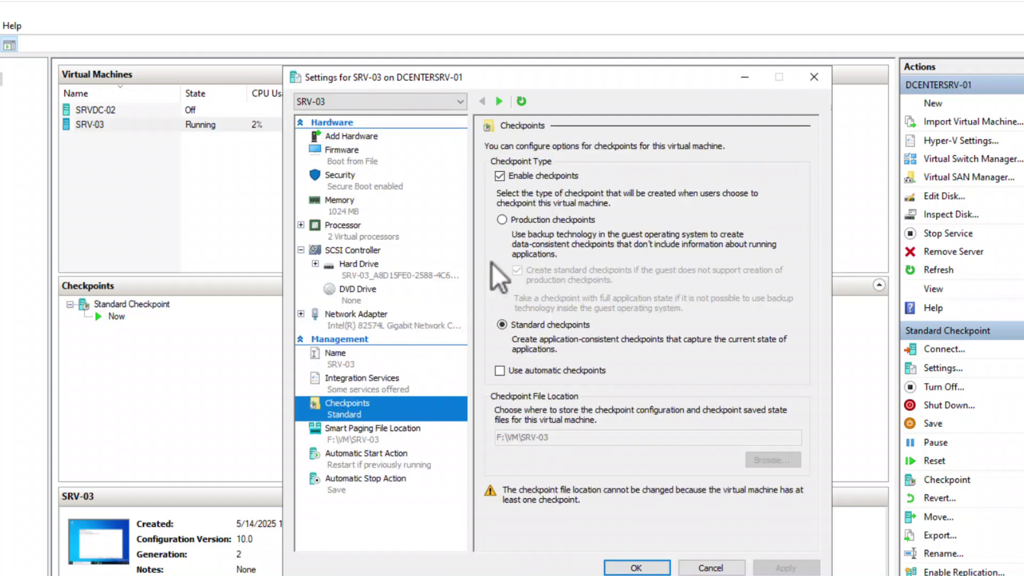
click(504, 220)
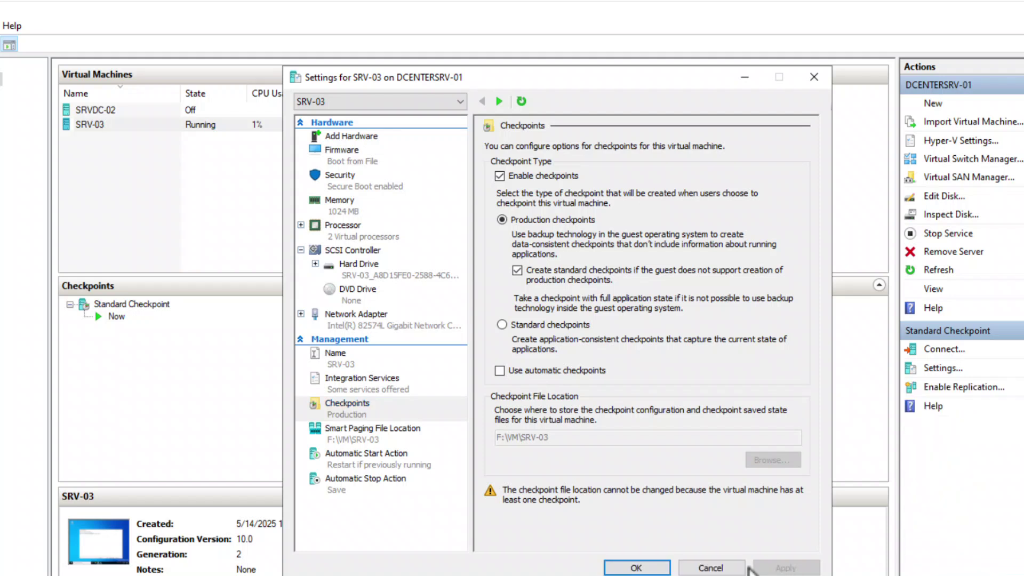
click(647, 567)
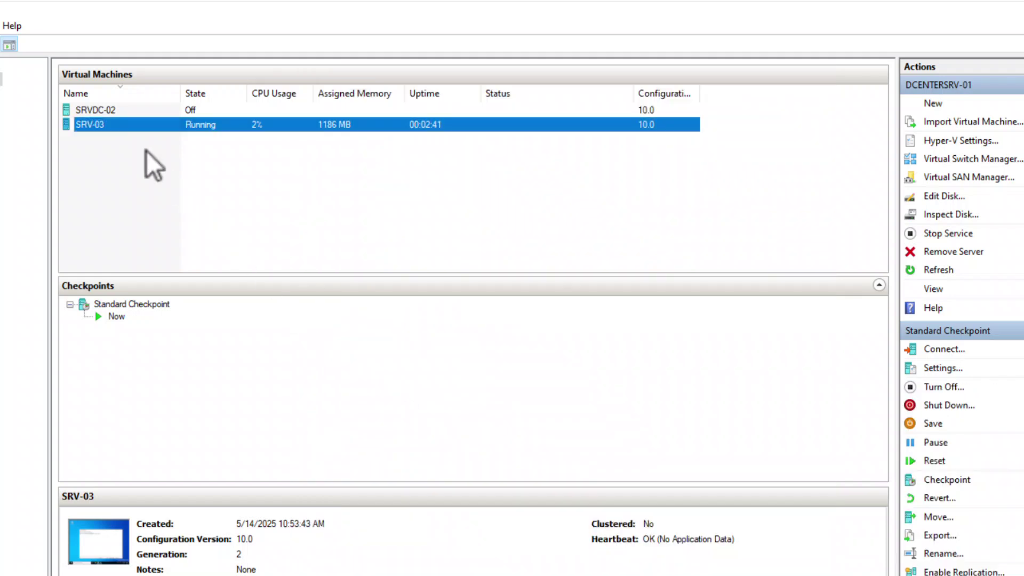
Create a production checkpoint of the running SRV-03 virtual machine and dismiss the notification
right_click(123, 127)
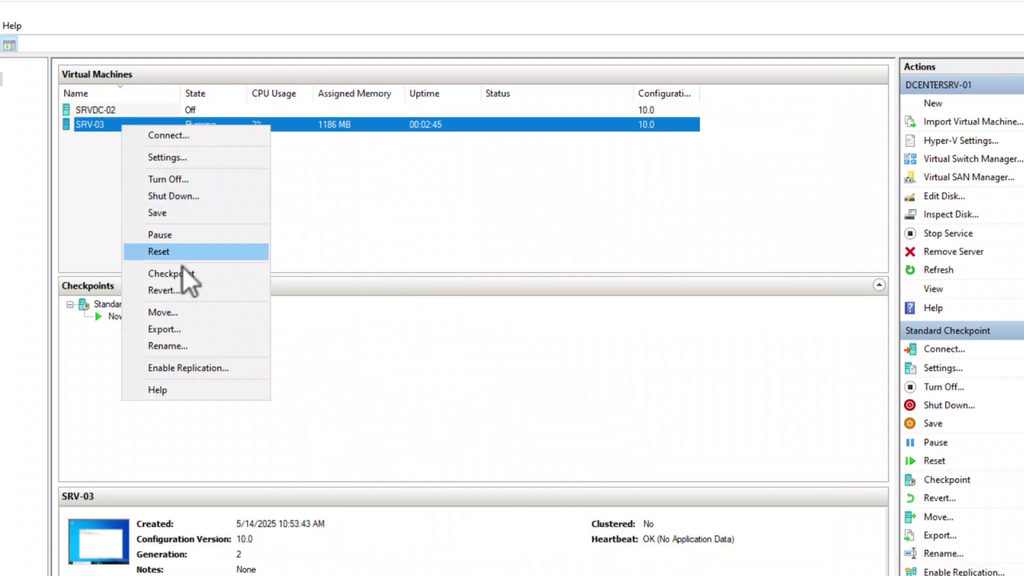
click(246, 272)
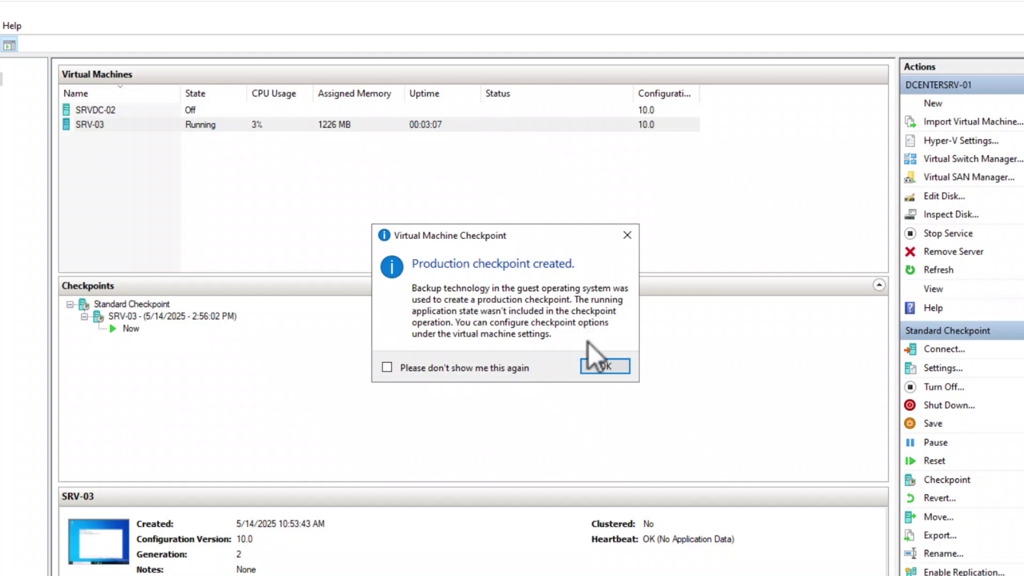
click(605, 367)
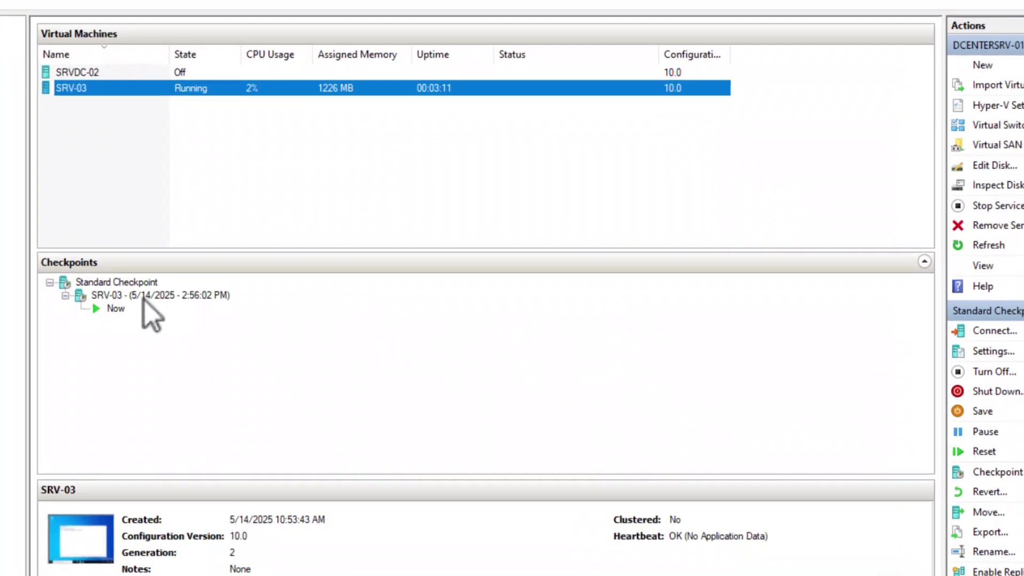
Rename the new checkpoint under Standard Checkpoint to "Production Checkpoint"
click(129, 296)
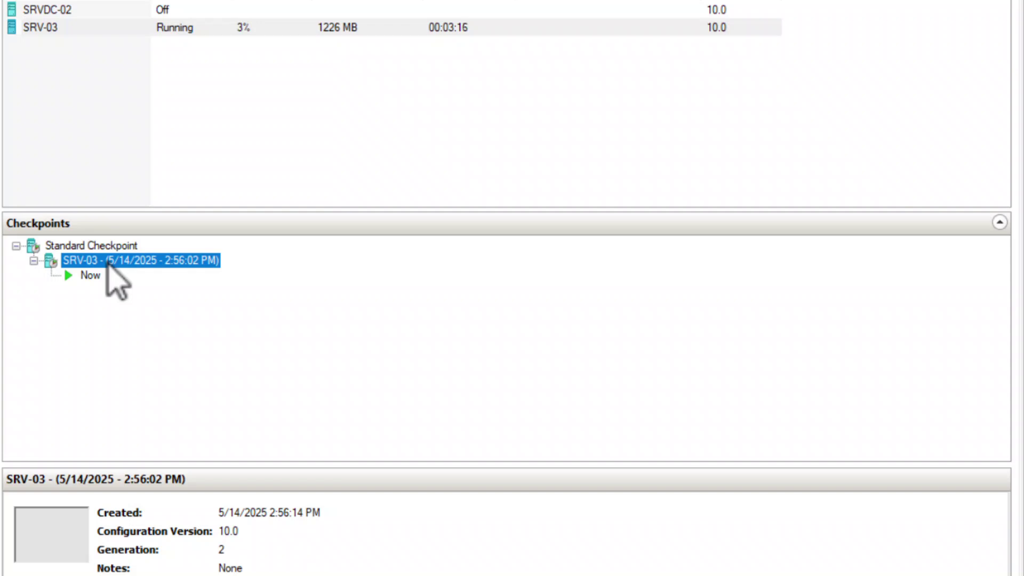
right_click(109, 263)
click(160, 341)
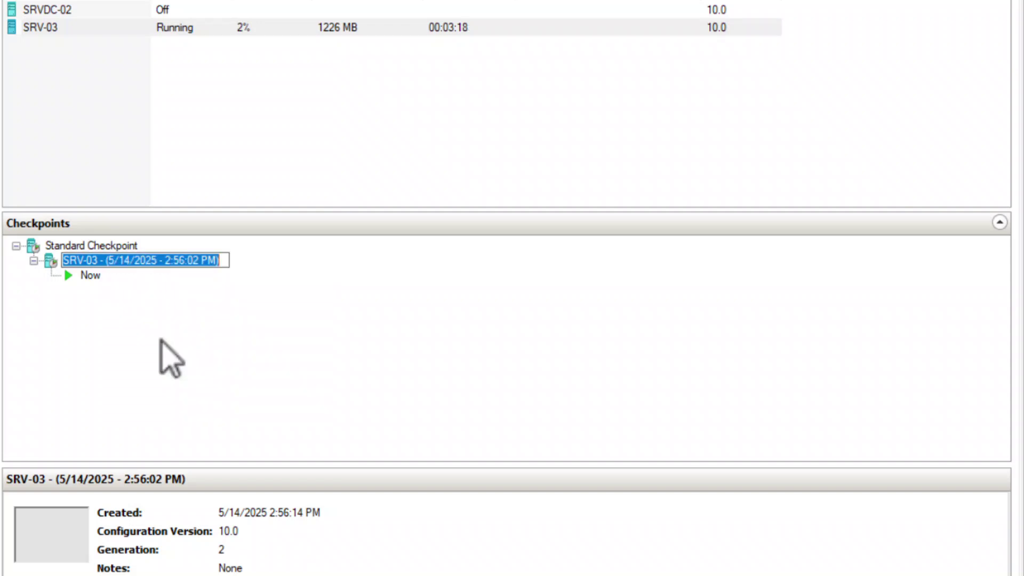
text(Product)
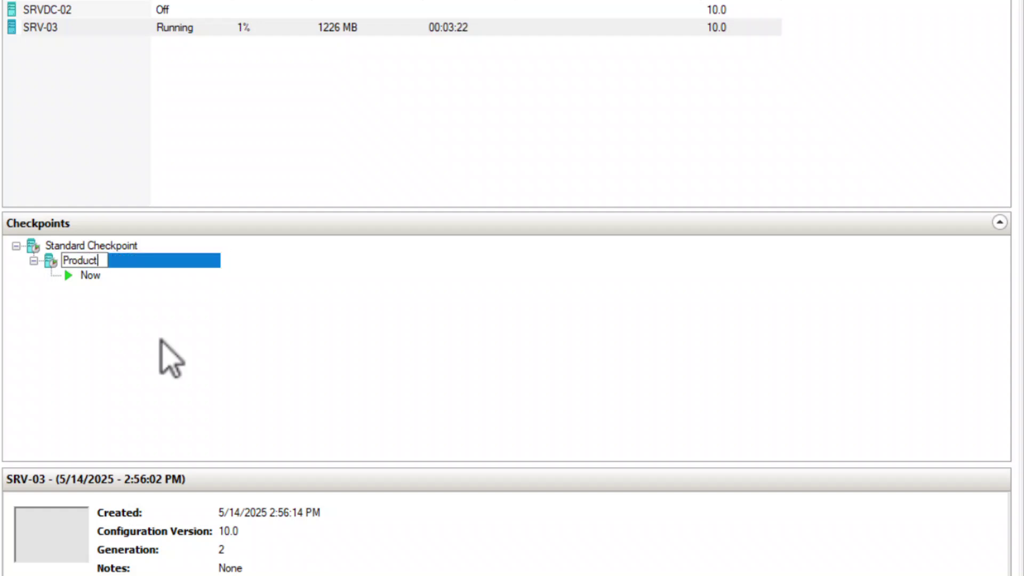
key(ctrl+z)
text(Production Checkpoint)
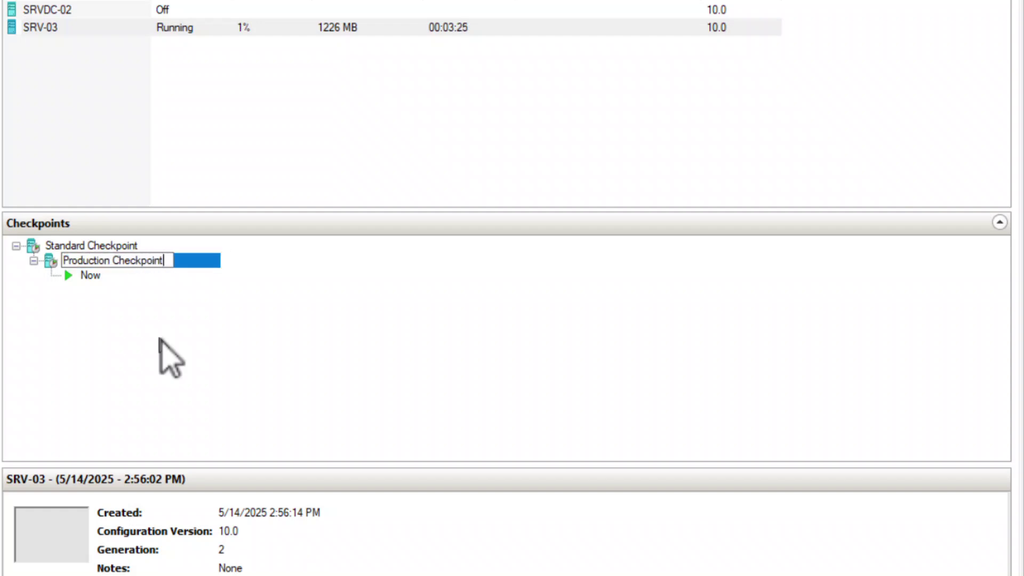
key(Return)
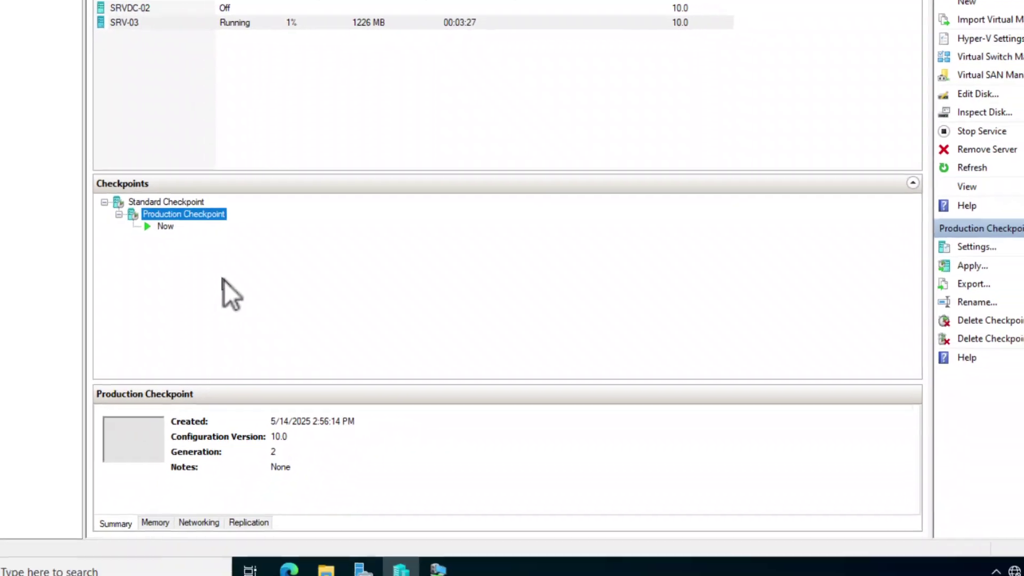
Switch to the SRV-03 virtual machine window and close the two-line Text note, discarding the unsaved changes
click(439, 560)
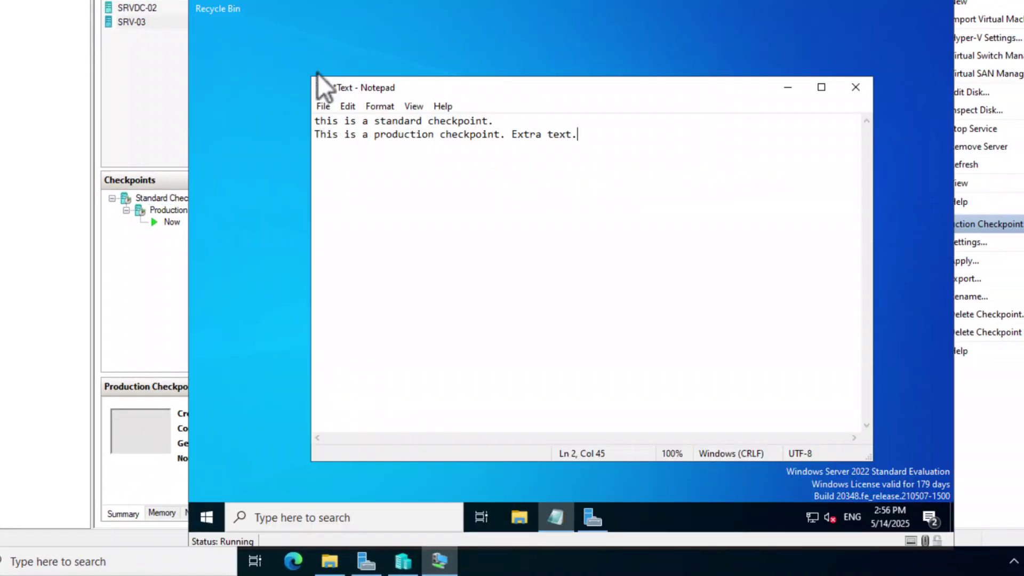
click(861, 89)
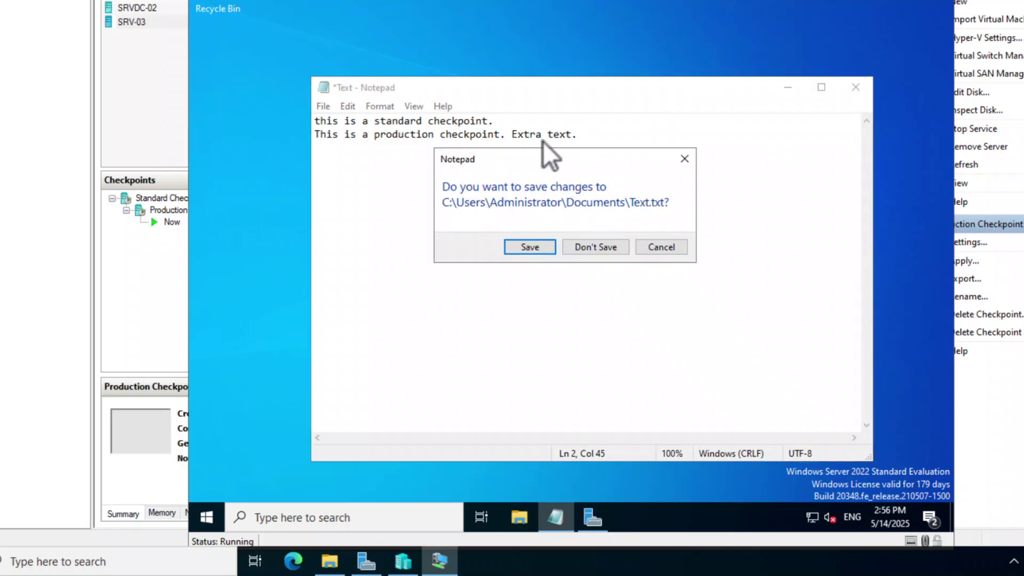
click(594, 249)
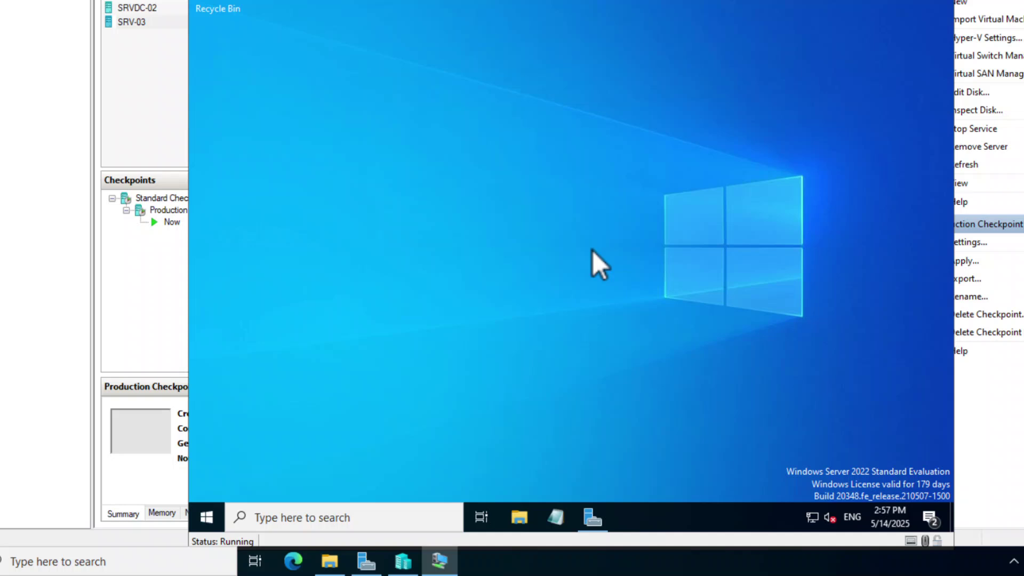
Go back to Hyper-V Manager and apply the Production Checkpoint to SRV-03 without creating another checkpoint first
key(alt+Tab)
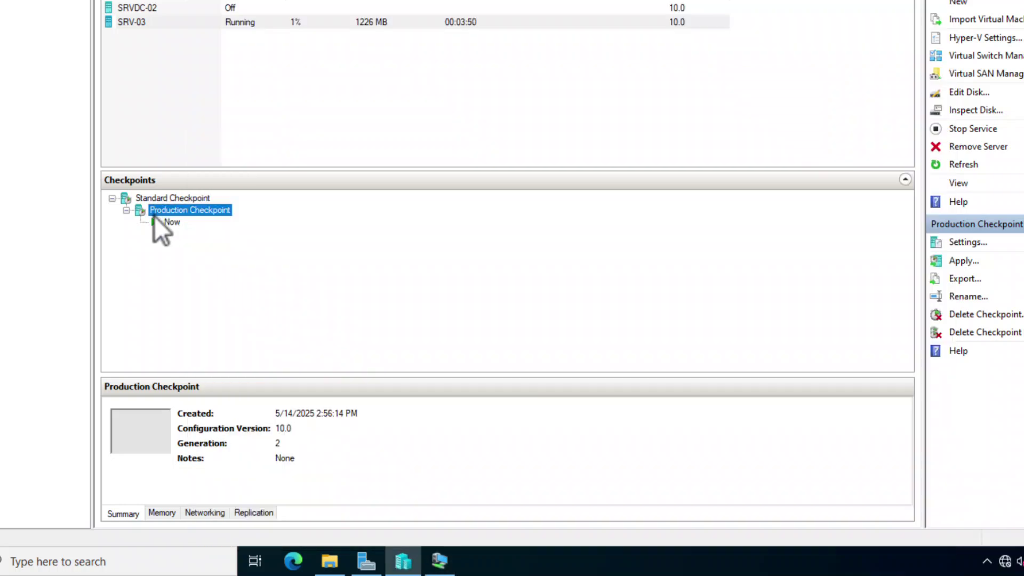
right_click(212, 214)
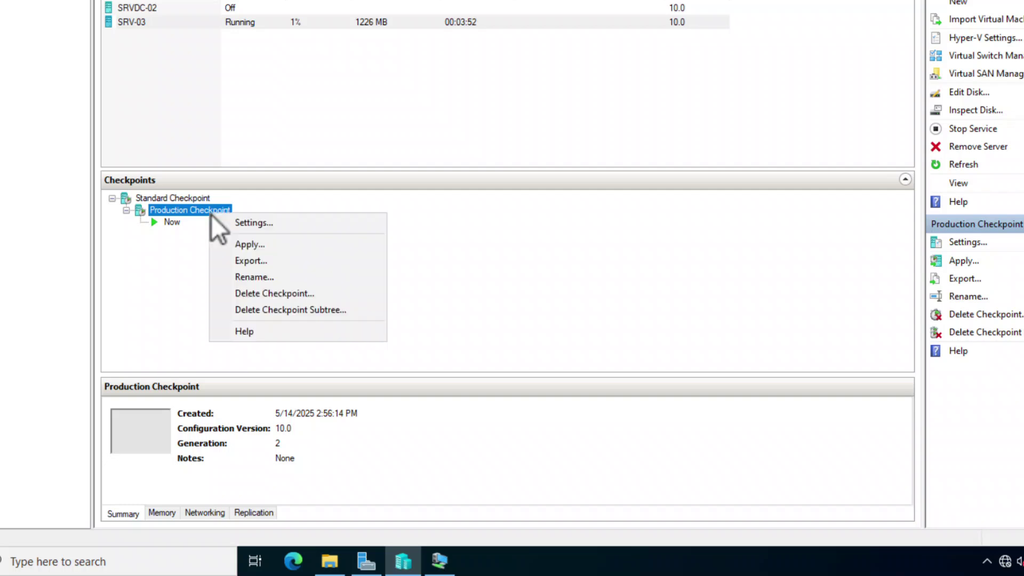
click(247, 251)
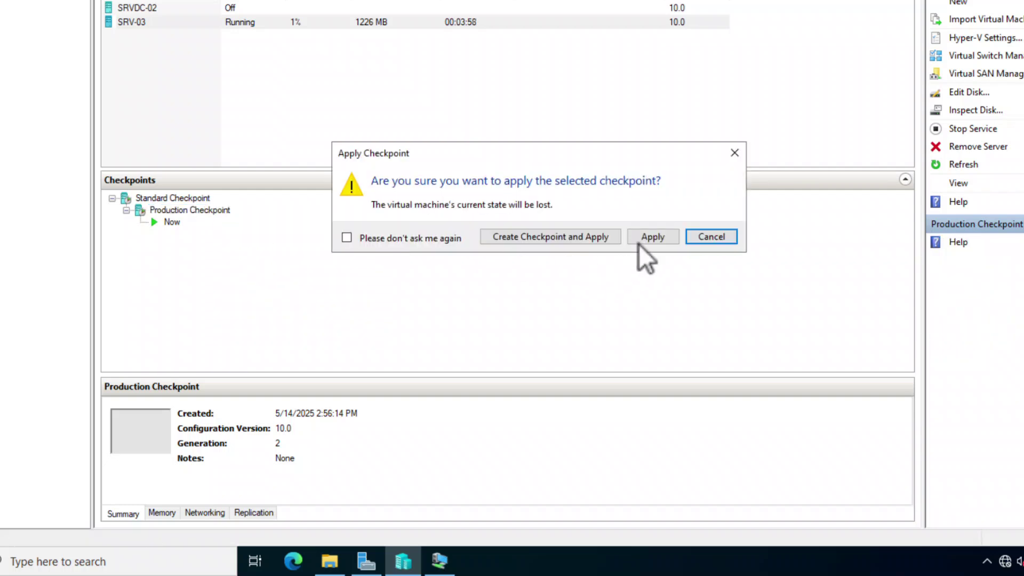
click(648, 239)
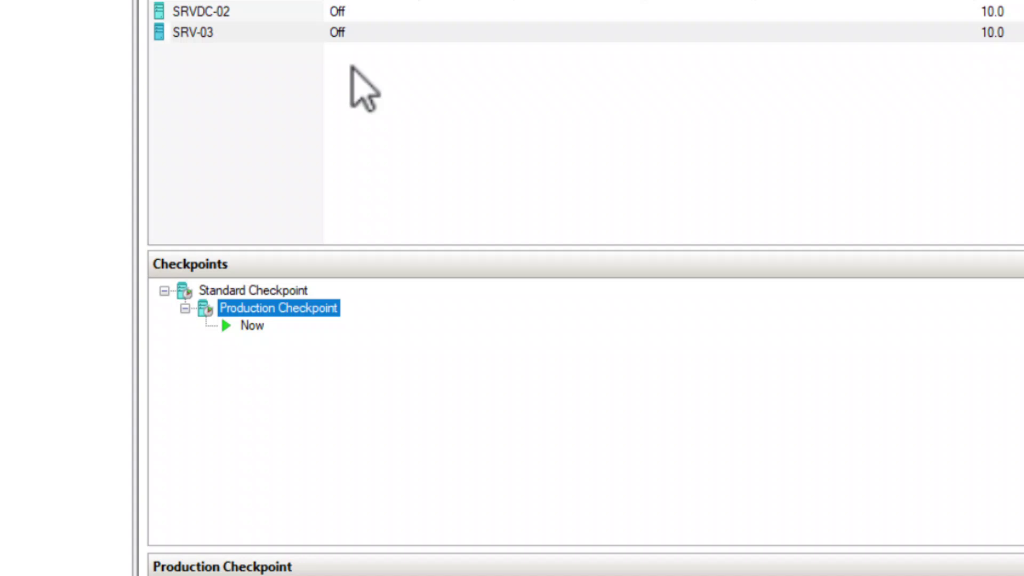
Start the SRV-03 virtual machine and connect to it
click(340, 36)
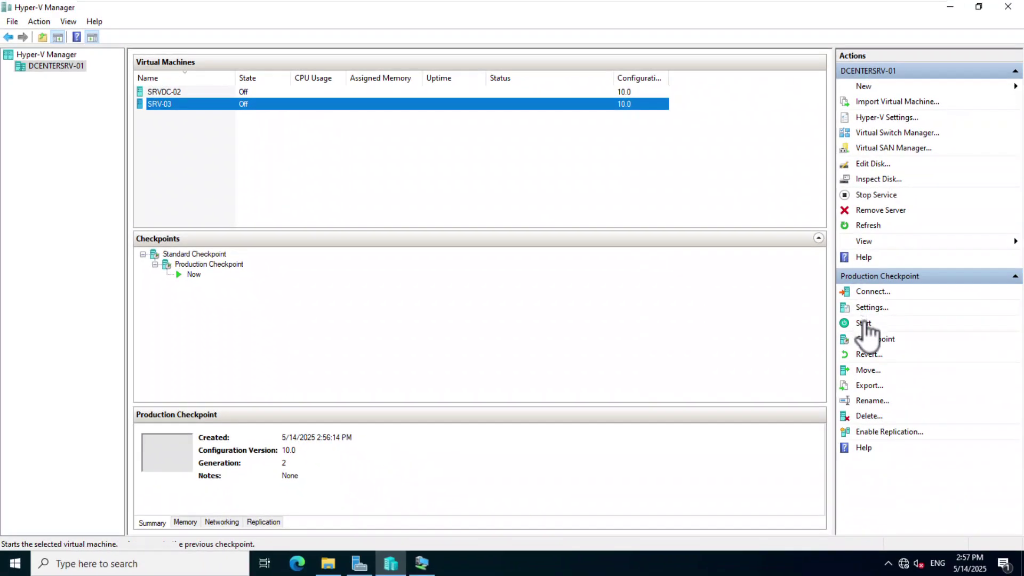
click(865, 323)
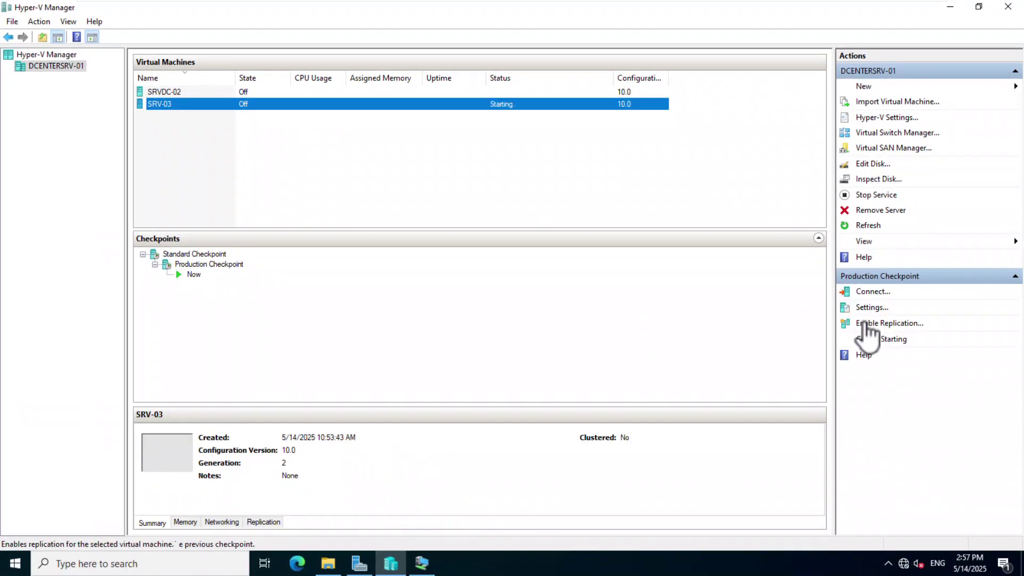
click(872, 292)
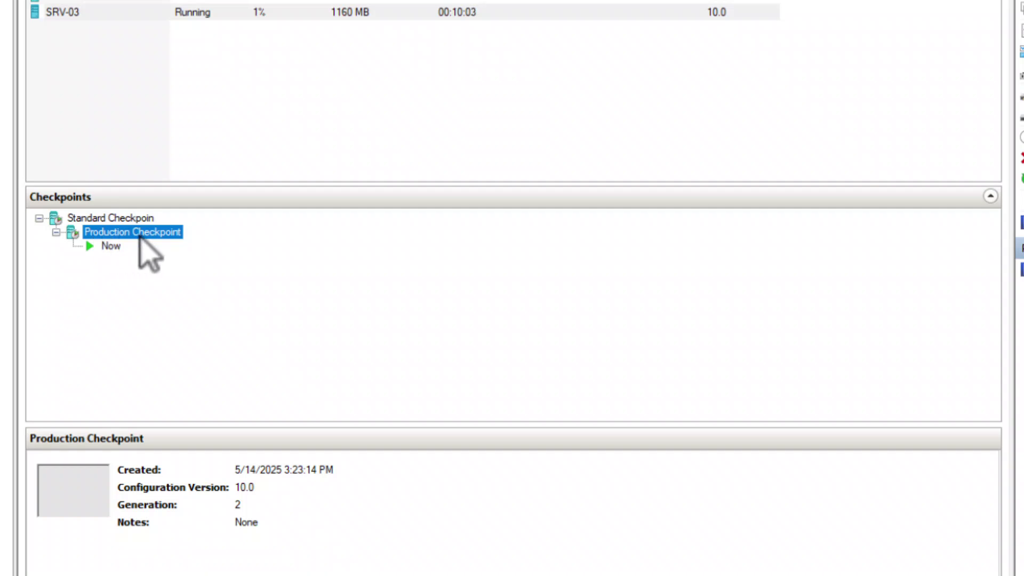
Try to export the Production Checkpoint to the VM folder on the DD Externe (F:) drive
right_click(74, 231)
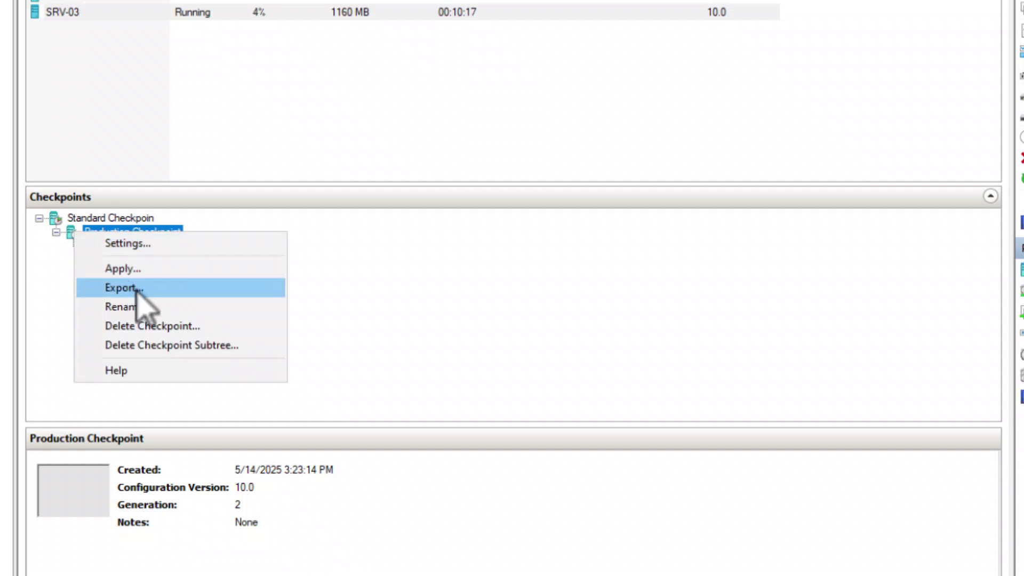
click(110, 293)
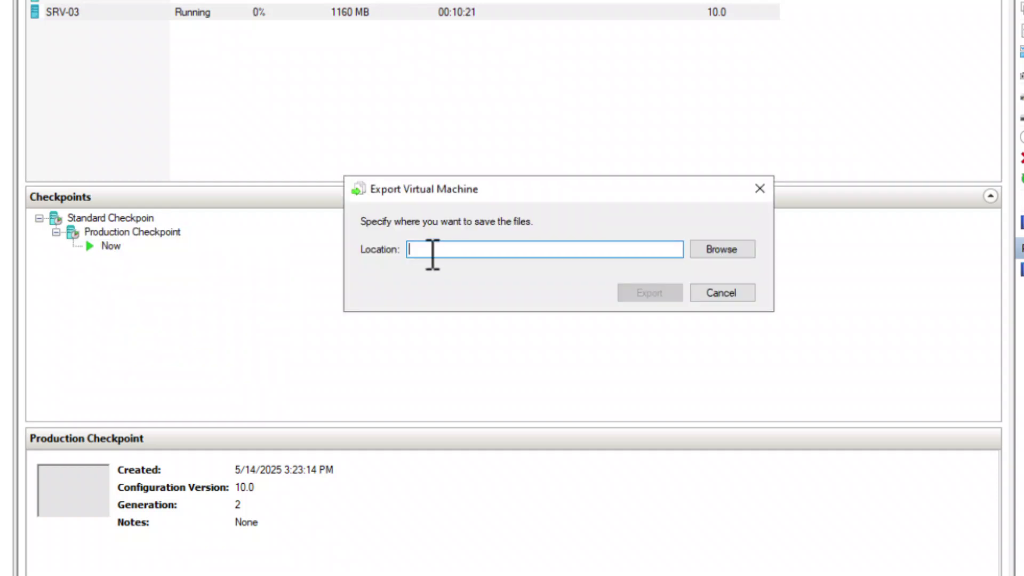
click(727, 251)
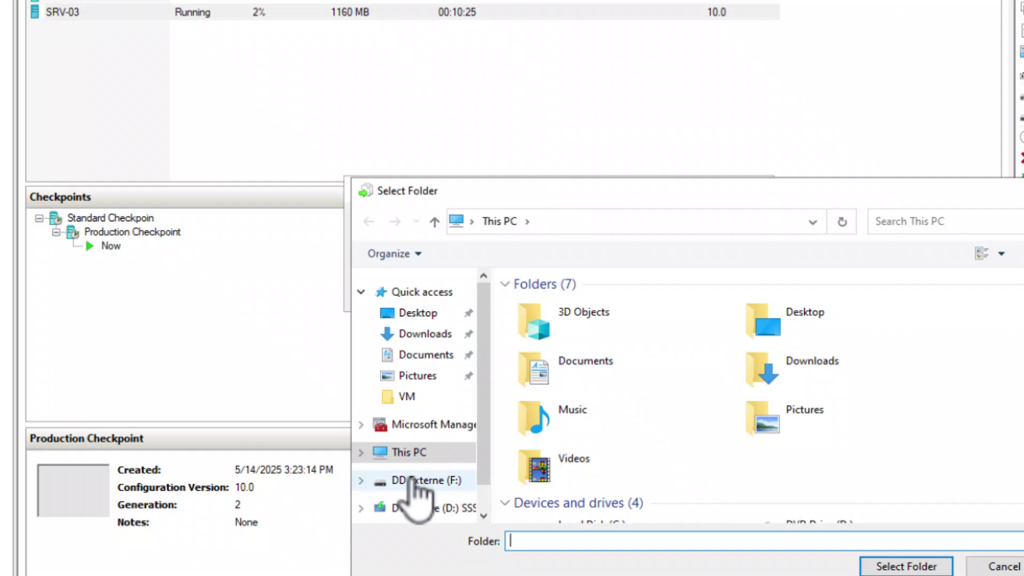
click(418, 482)
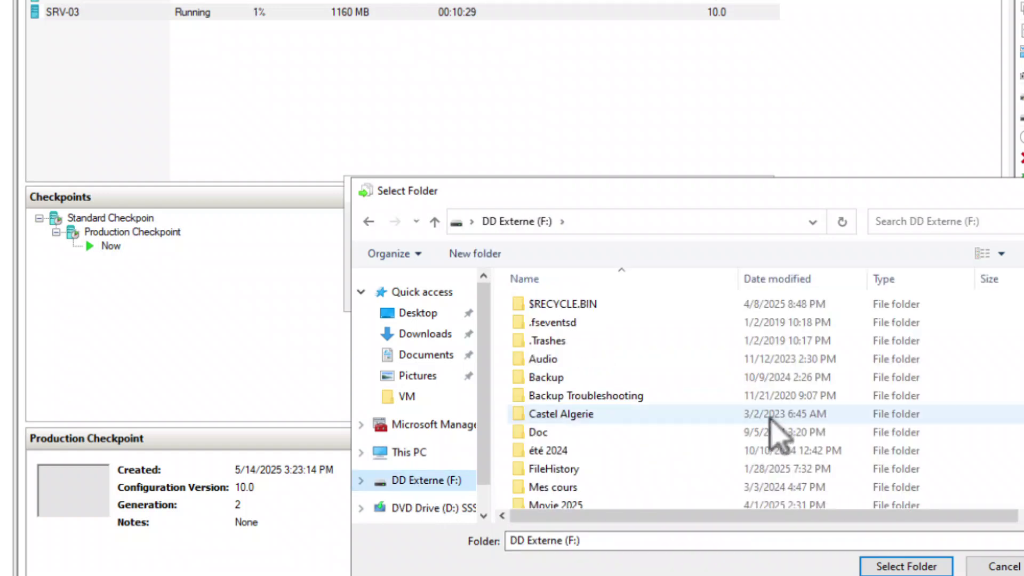
scroll(777, 430, down, 5)
double_click(533, 499)
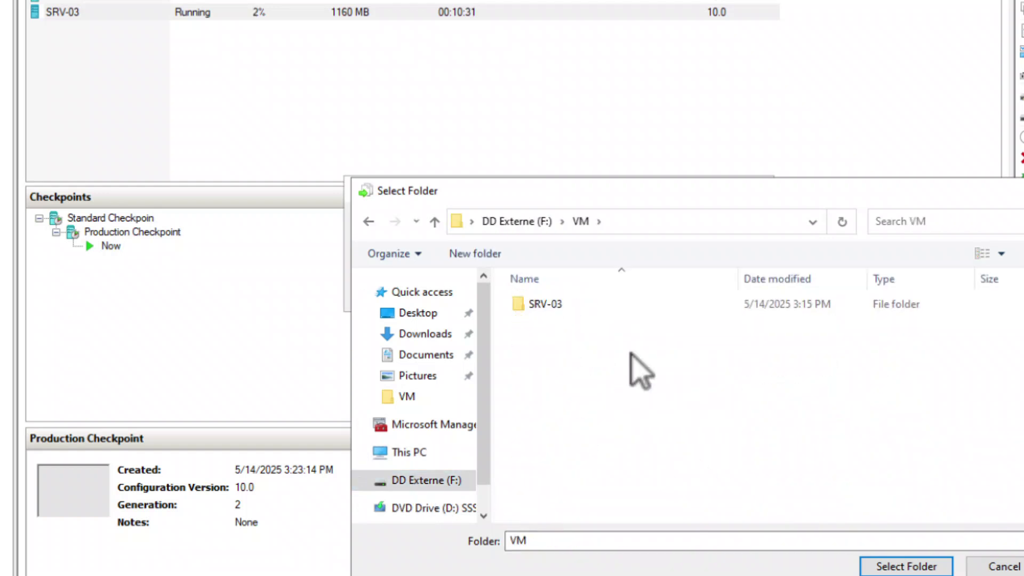
key(Return)
click(652, 293)
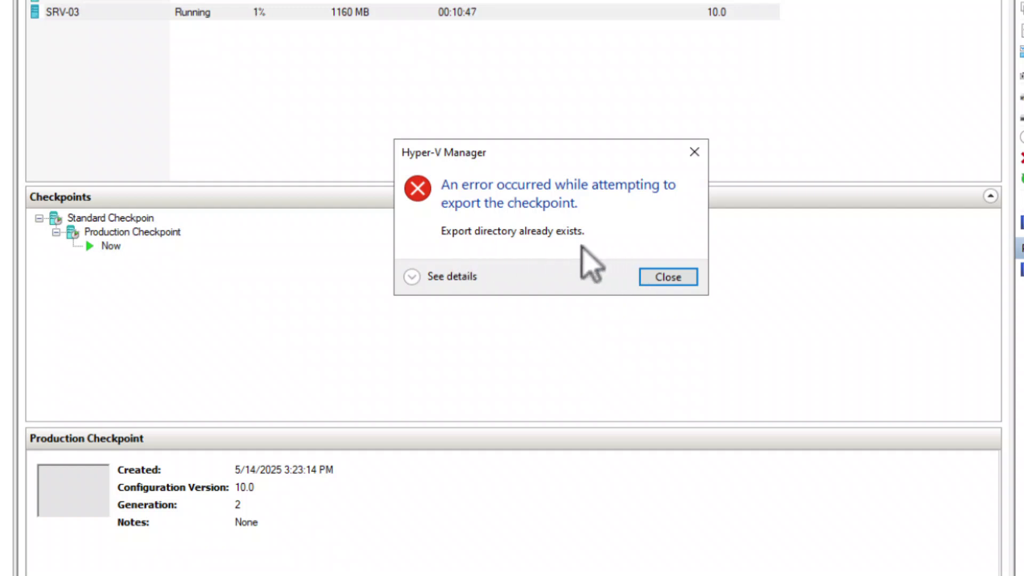
click(662, 277)
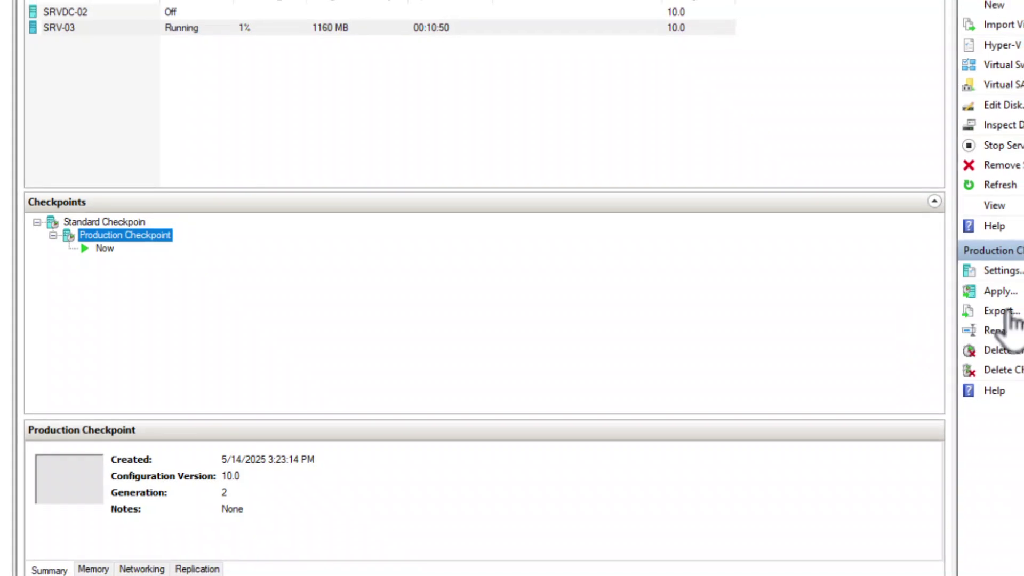
Export the Production Checkpoint to a new folder named "Export" on the DD Externe (F:) drive
click(1003, 312)
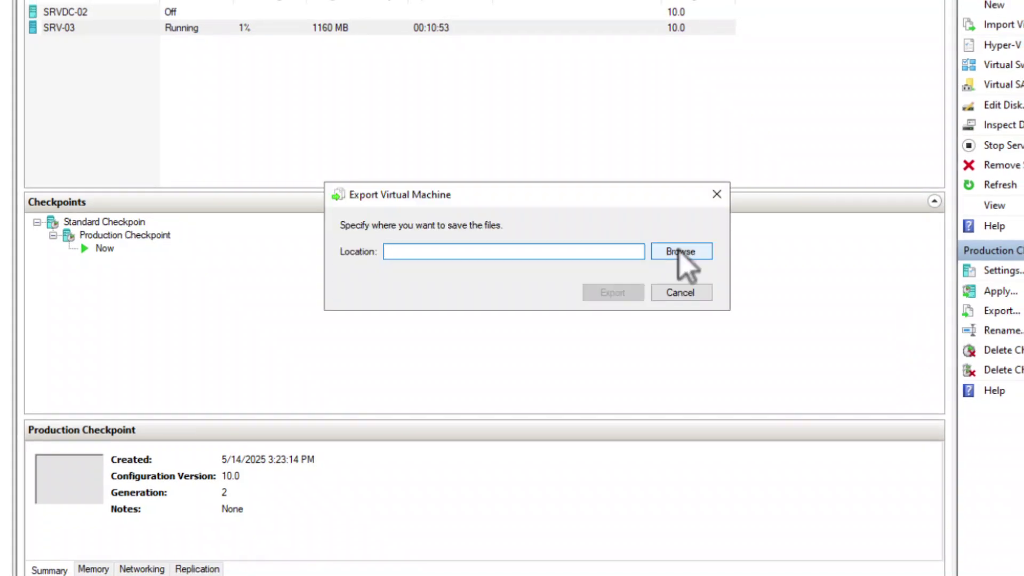
click(681, 252)
click(488, 225)
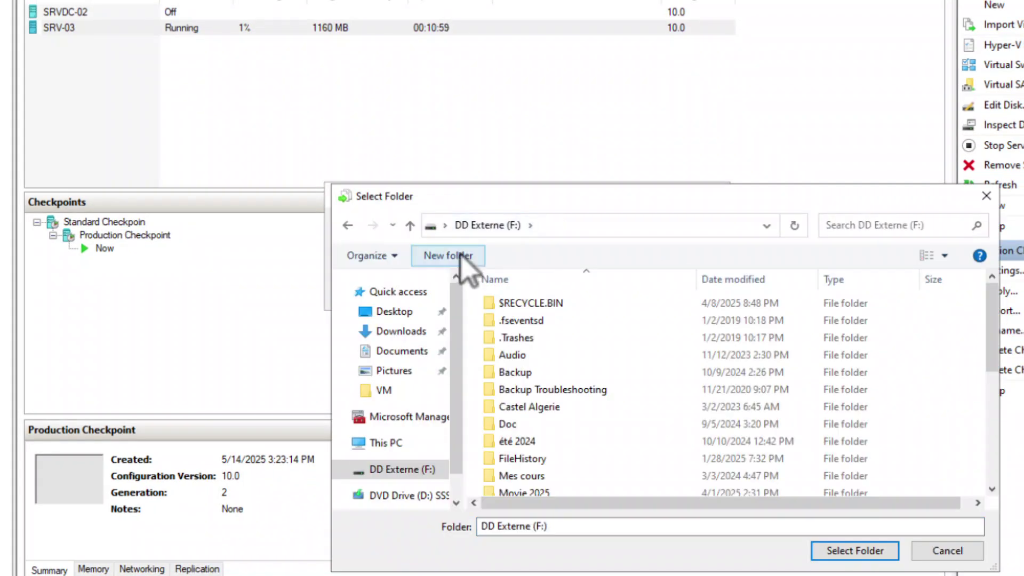
click(448, 256)
text(Export)
key(Return)
click(855, 550)
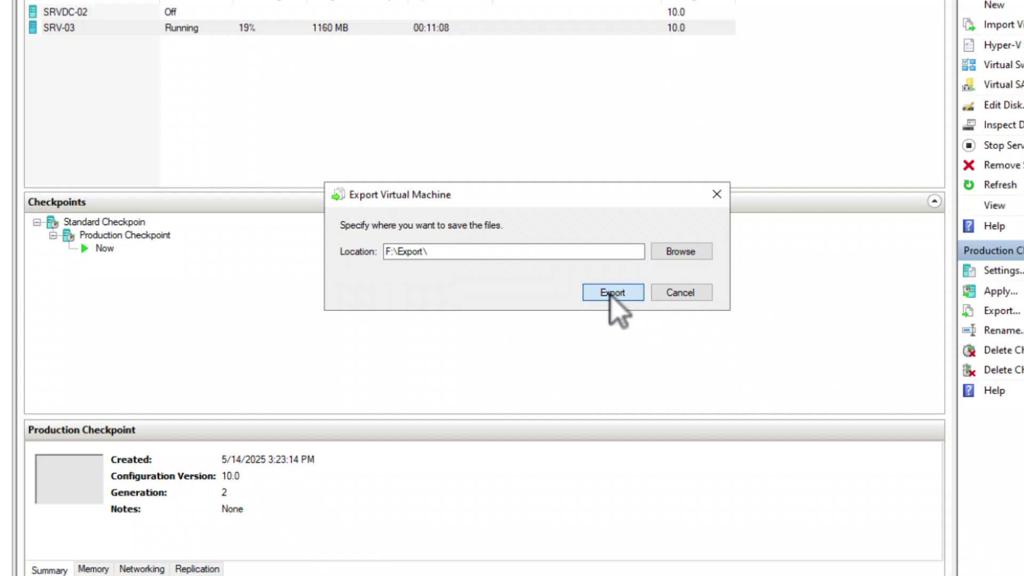
click(611, 294)
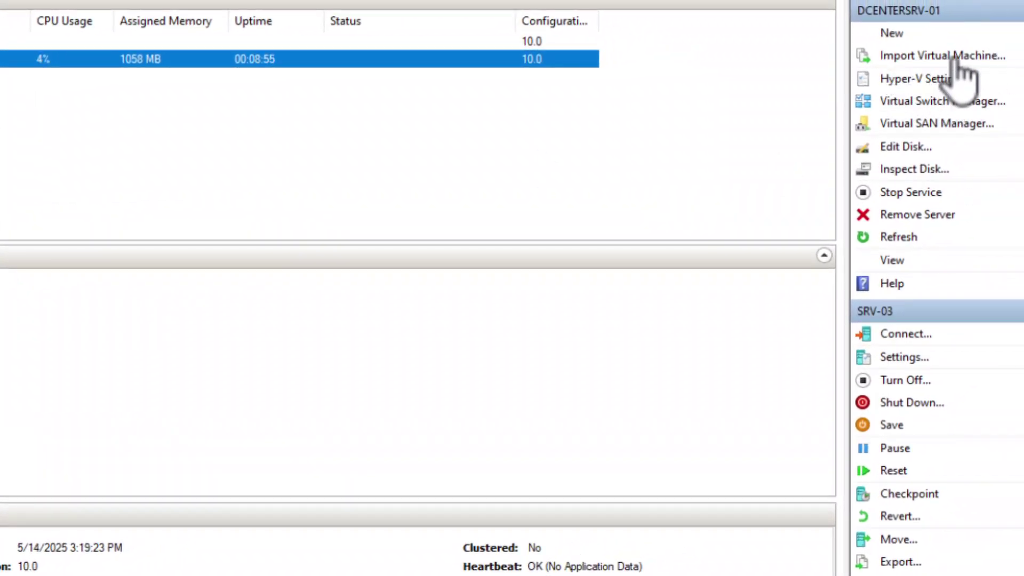
Begin importing a virtual machine and browse for its source folder to F:\Export\SRV-03
click(956, 57)
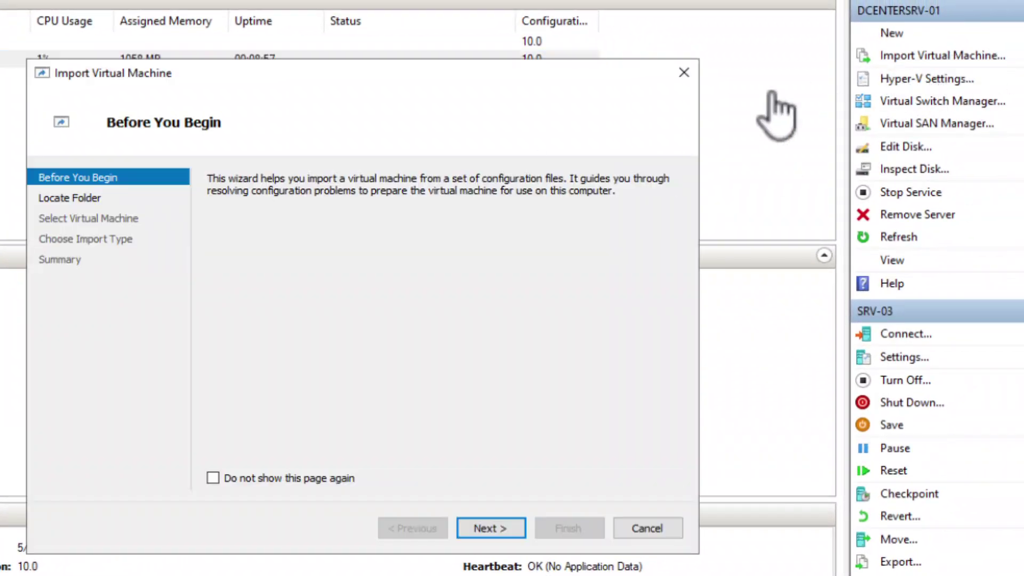
click(487, 530)
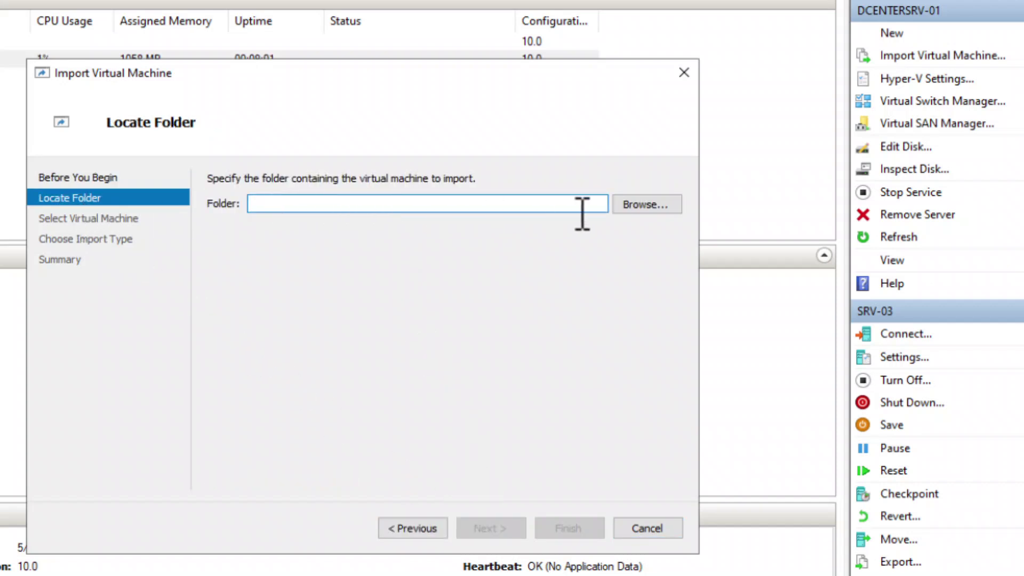
click(652, 210)
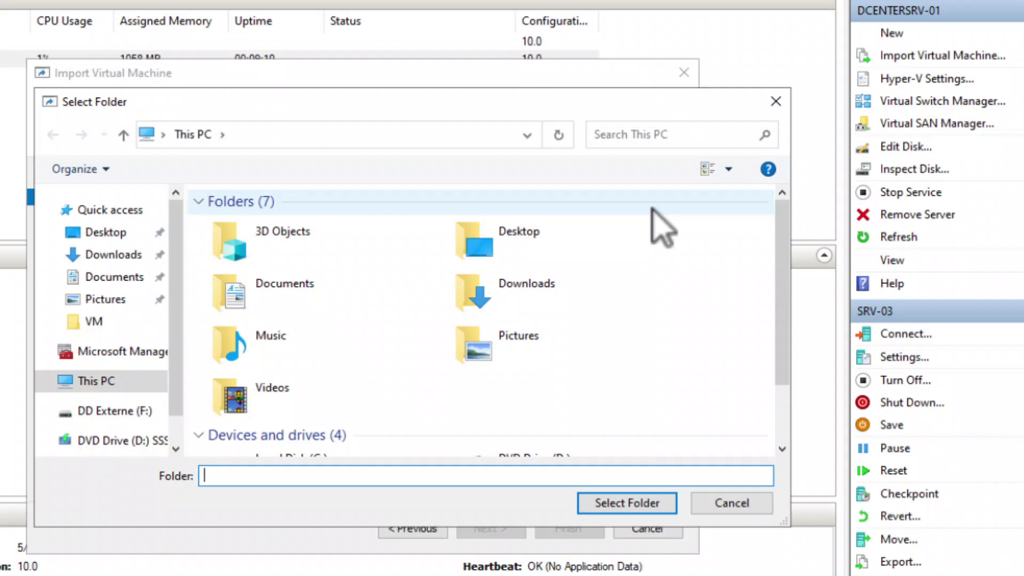
click(102, 412)
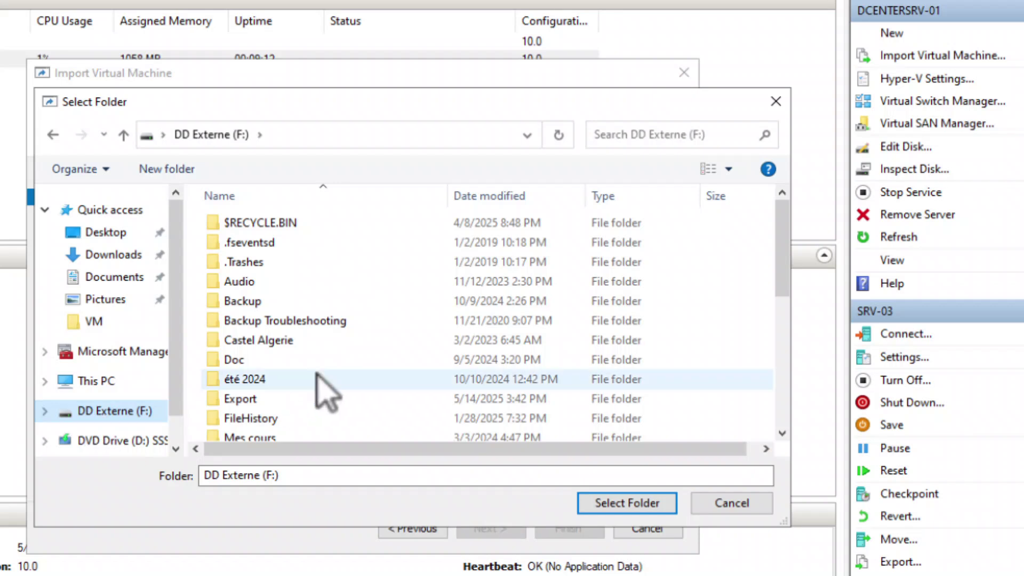
scroll(320, 389, down, 3)
scroll(320, 389, up, 3)
click(255, 400)
double_click(255, 399)
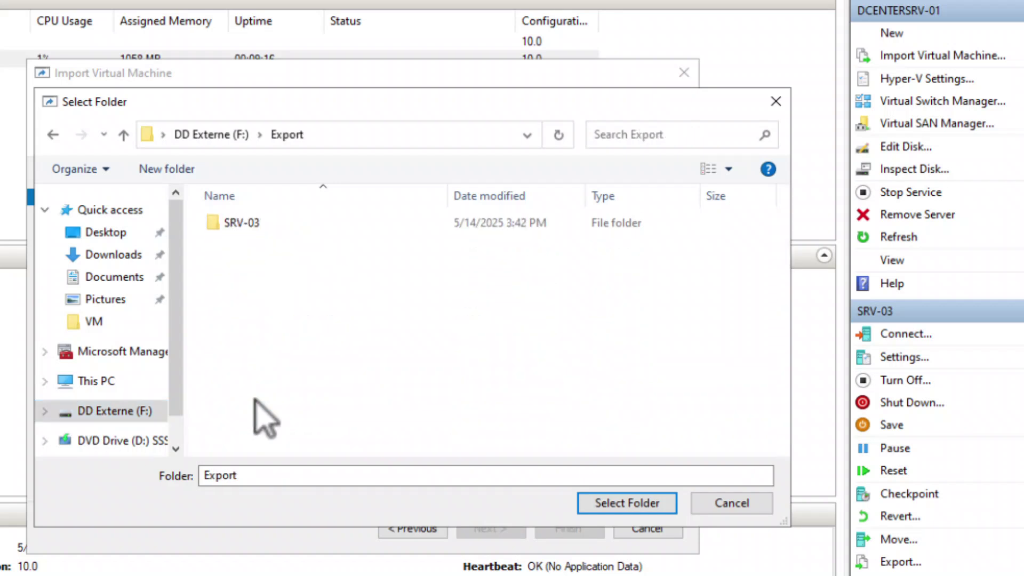
double_click(250, 225)
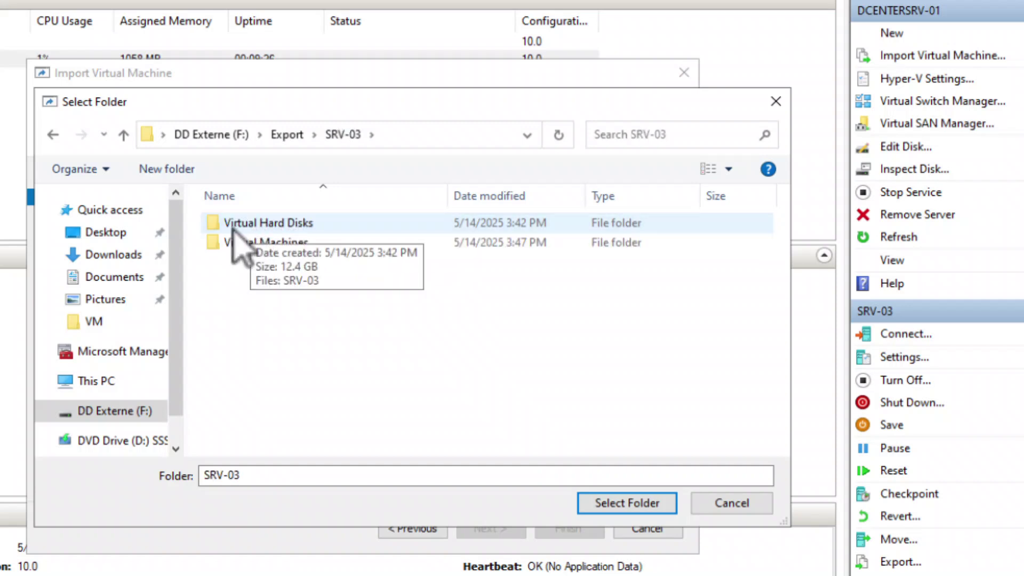
Look inside the exported Virtual Hard Disks folder, and go to the Virtual Machines folder under SRV-03 instead
double_click(297, 228)
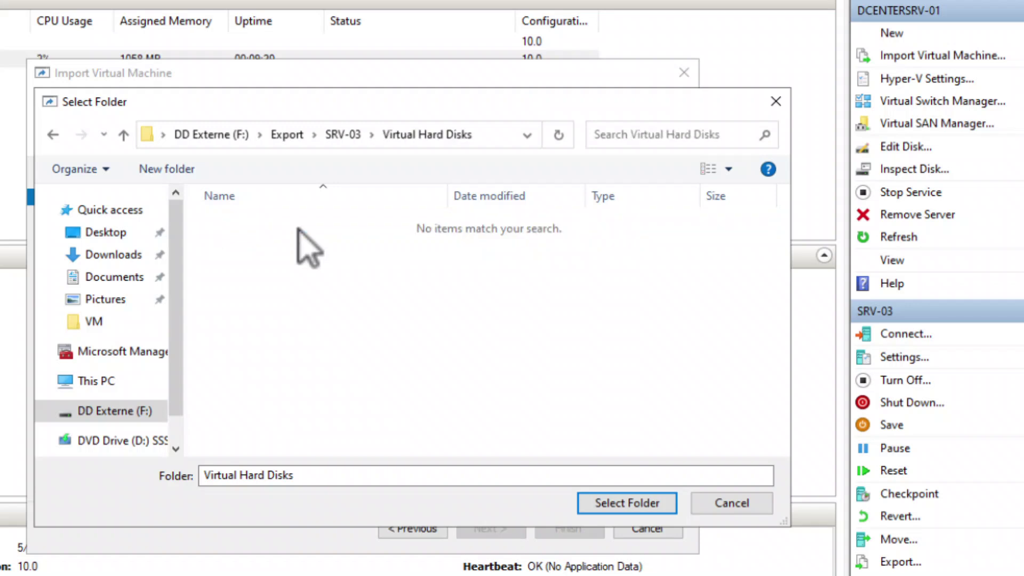
click(339, 136)
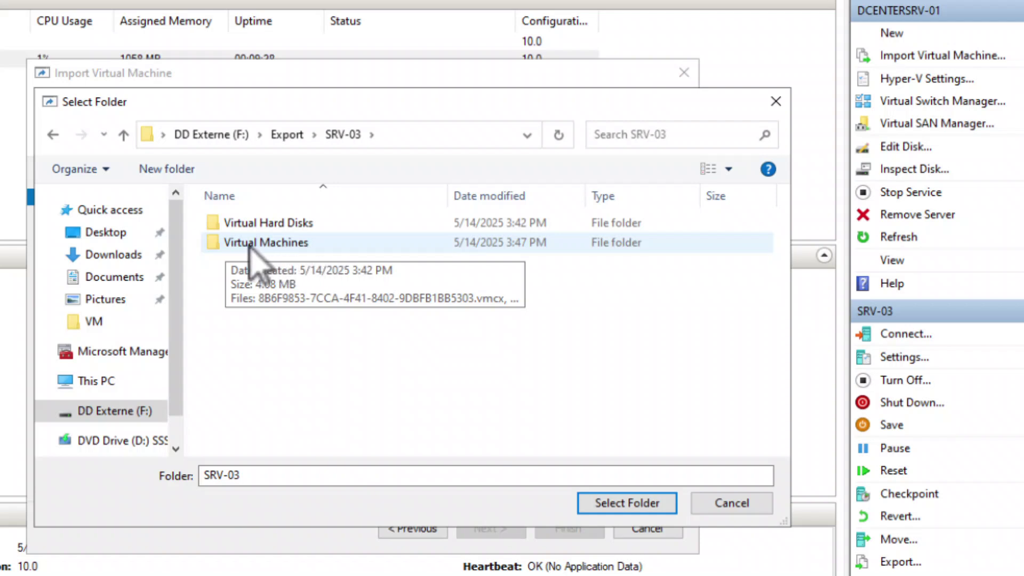
double_click(230, 245)
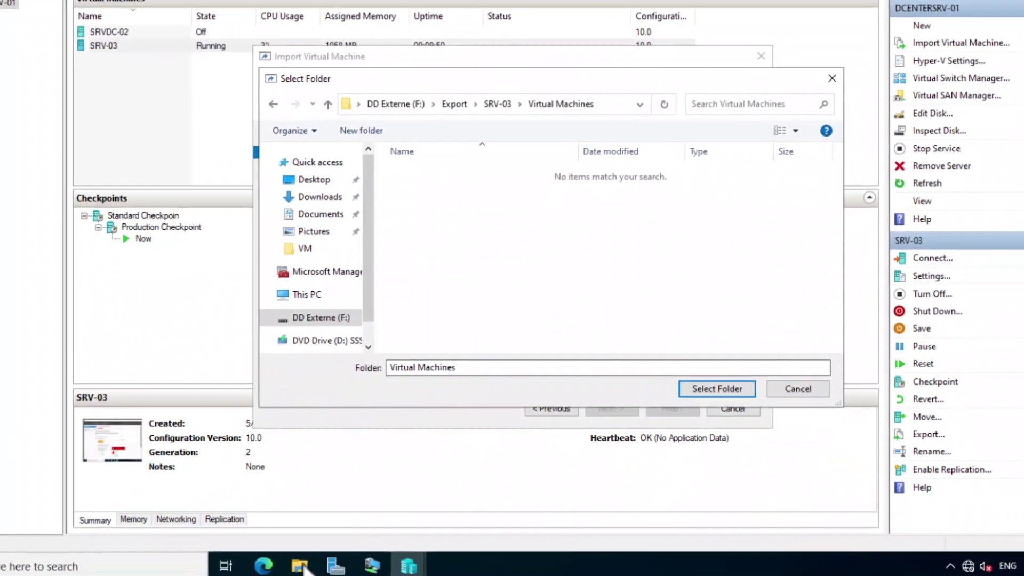
Switch to File Explorer, examine the exported files in SRV-03's Virtual Machines folder, and minimize the window
click(308, 560)
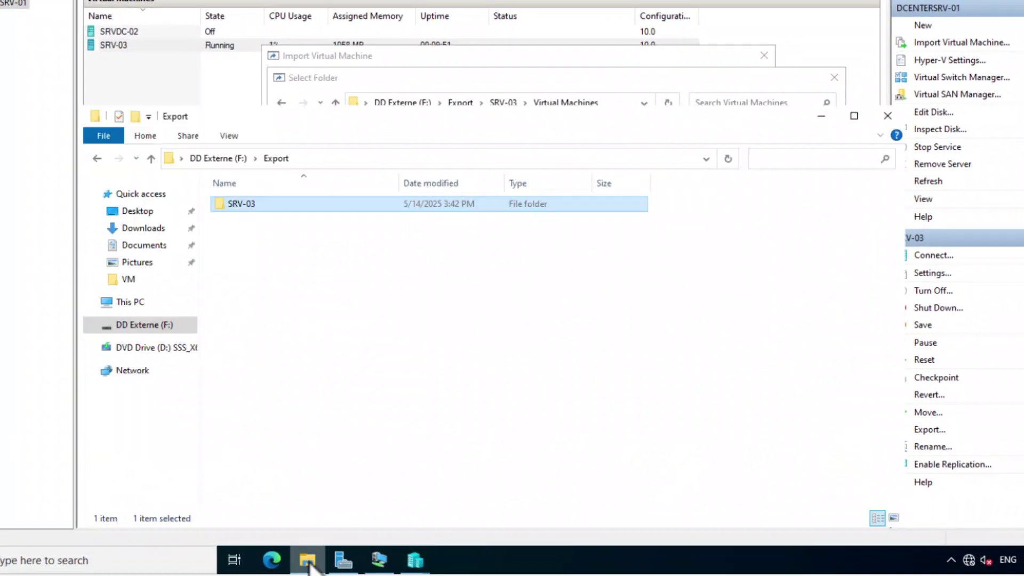
double_click(260, 206)
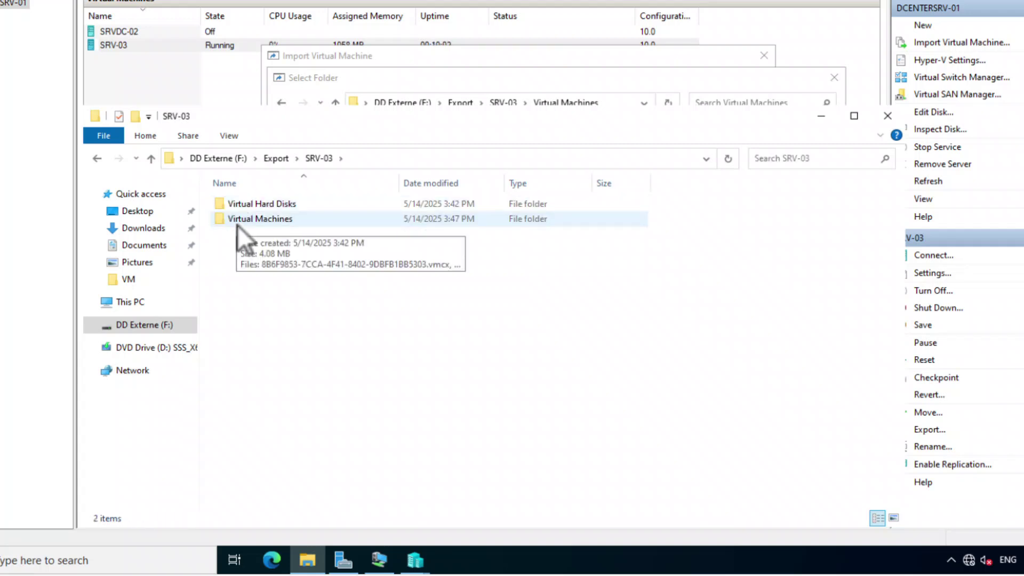
double_click(239, 223)
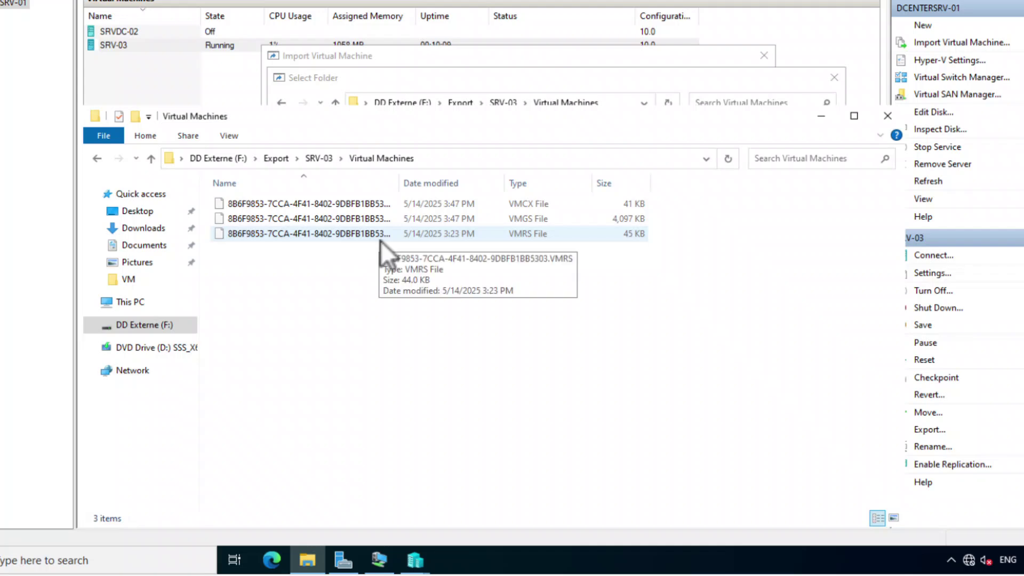
click(820, 116)
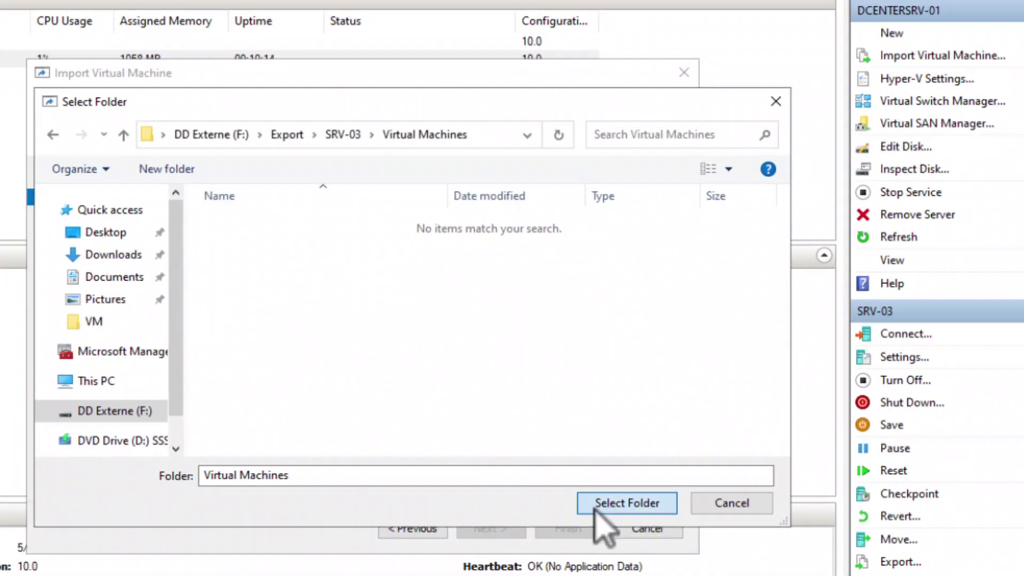
Use the exported Virtual Machines folder as the import source and accept Production Checkpoint as the machine to import
click(613, 506)
click(482, 528)
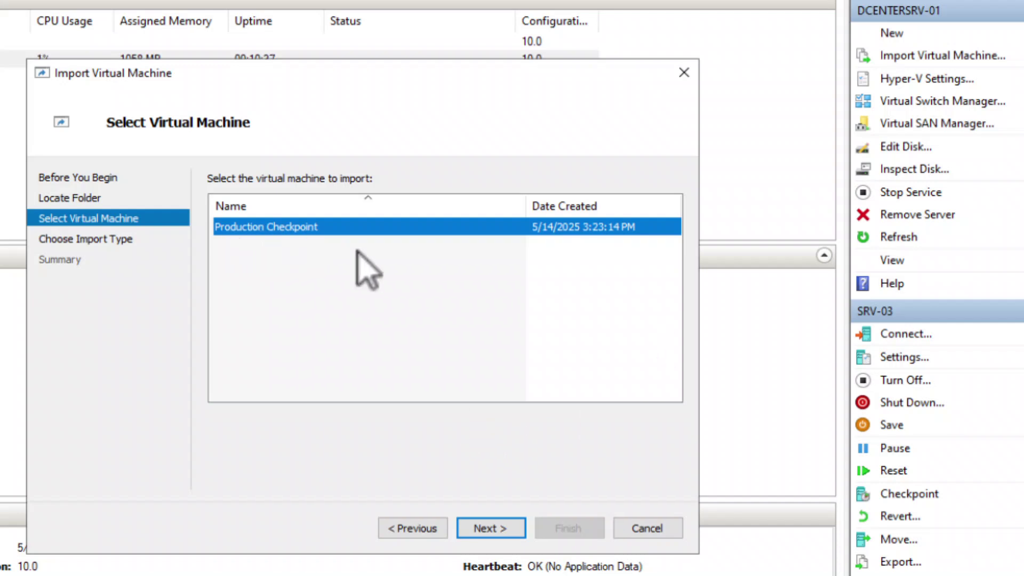
click(489, 528)
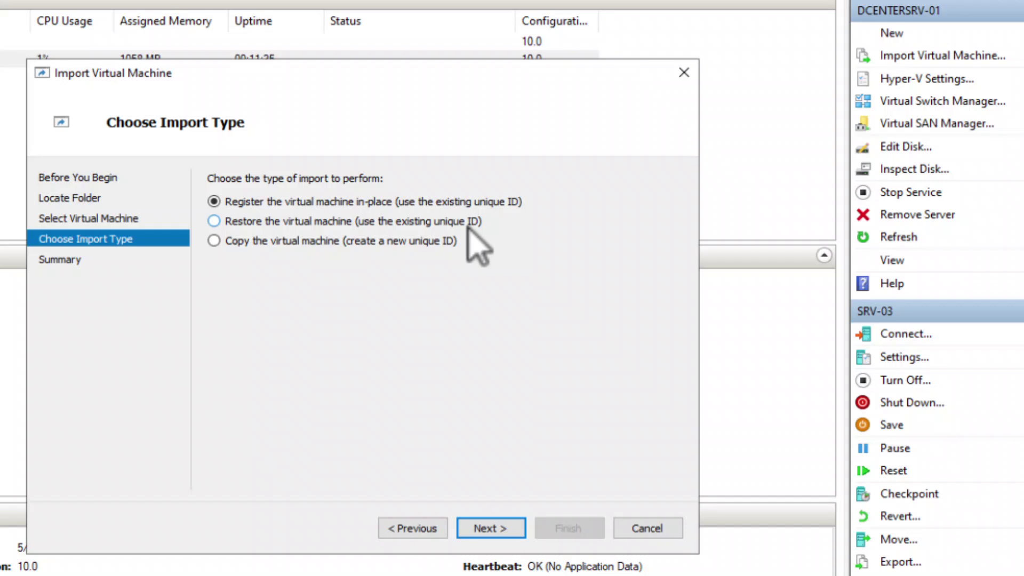
Set the import type to copy the virtual machine with a new unique ID, keeping the default folders for its files
click(284, 240)
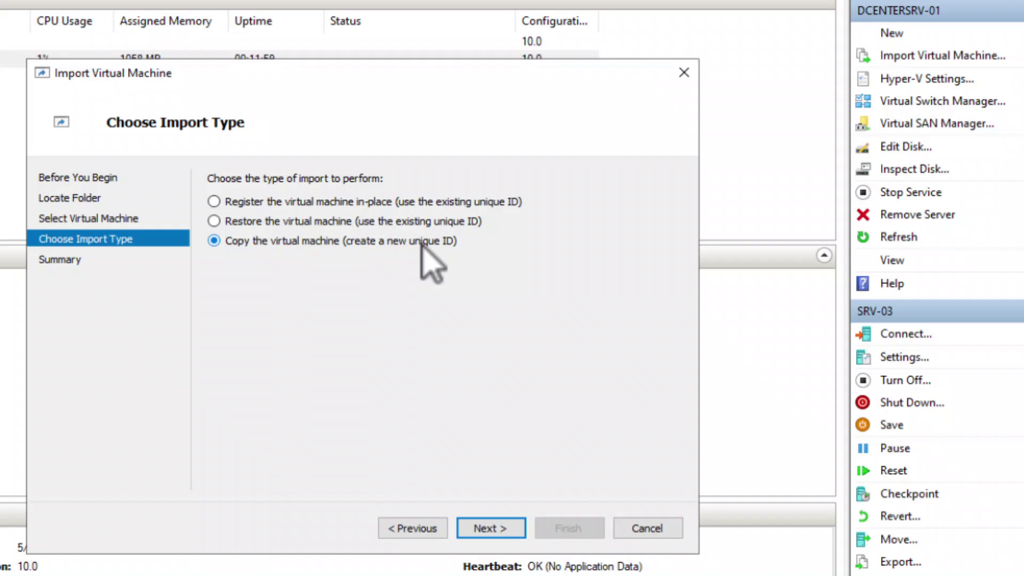
click(482, 530)
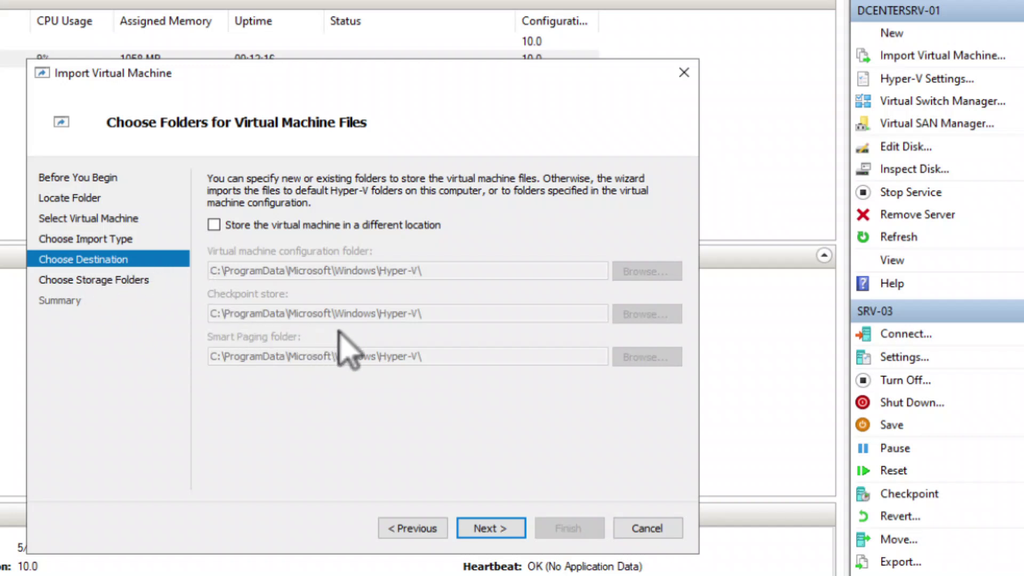
click(502, 534)
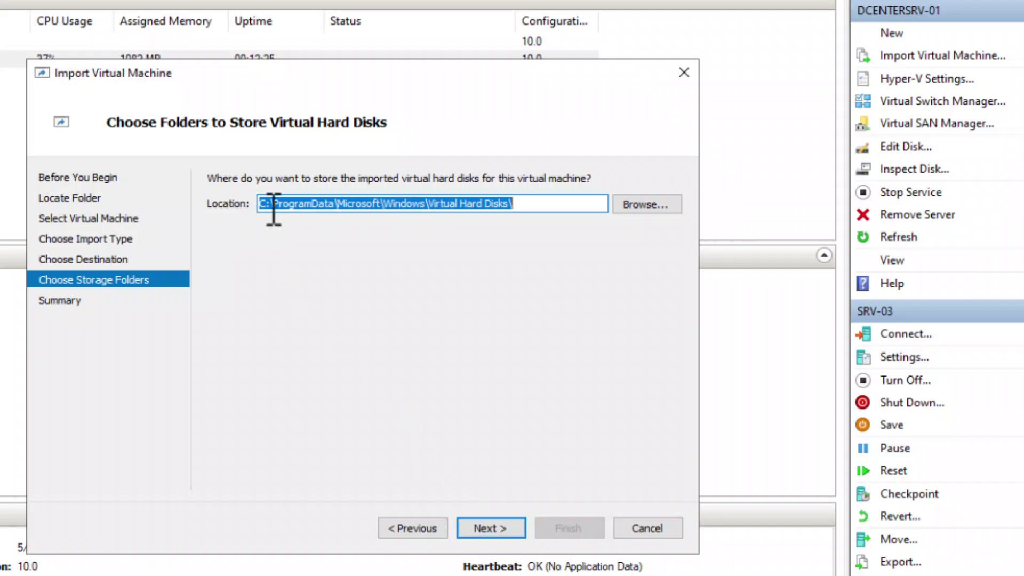
Choose the VM folder on DD Externe (F:) as the storage location for the imported virtual hard disks and complete the import
click(646, 207)
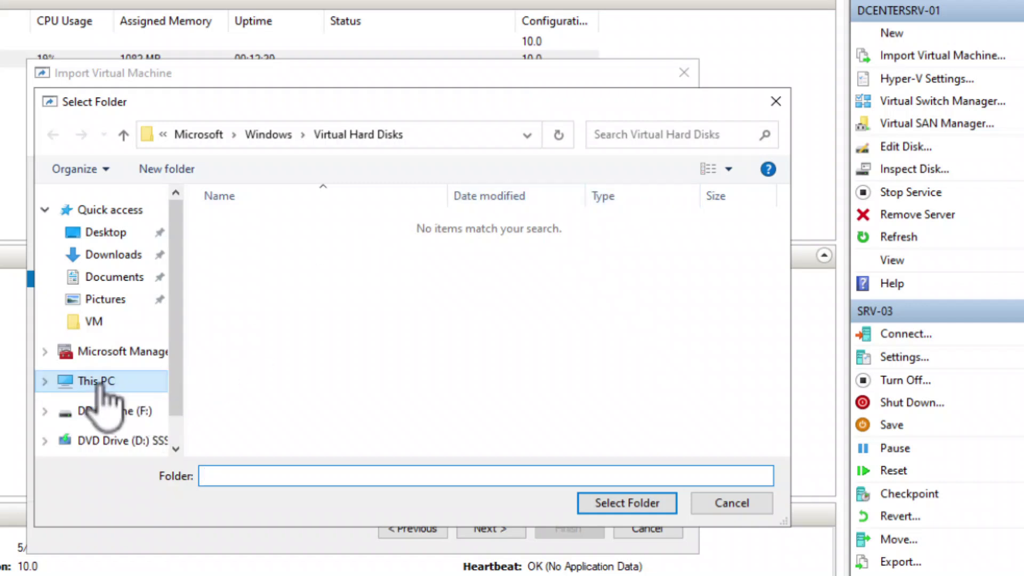
click(106, 410)
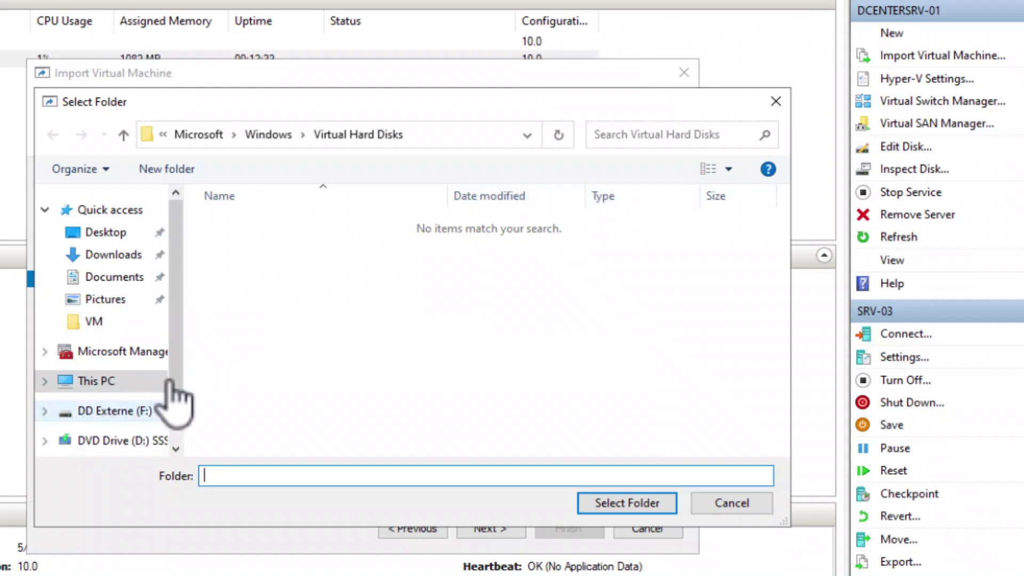
scroll(275, 334, down, 3)
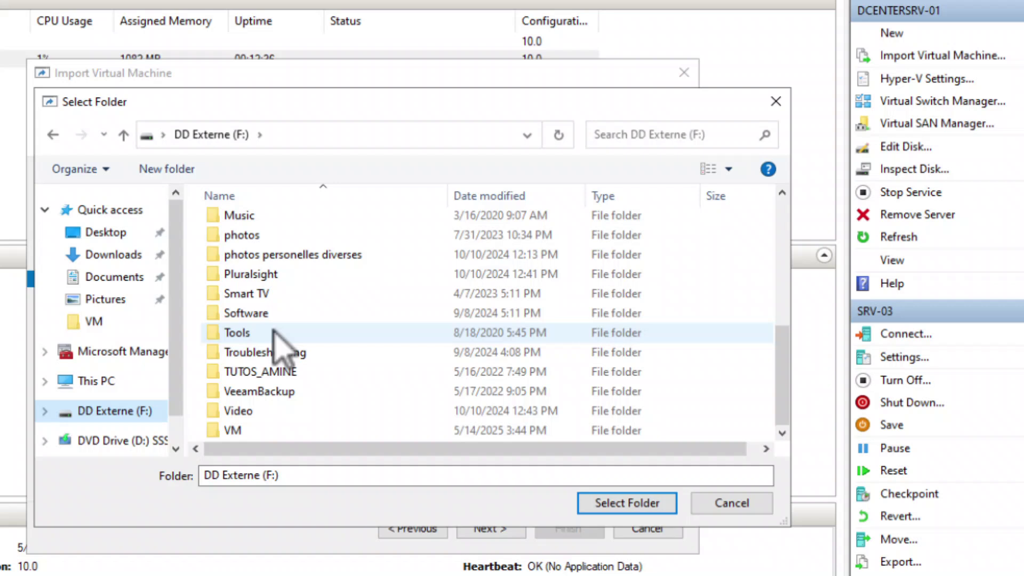
click(235, 431)
key(Return)
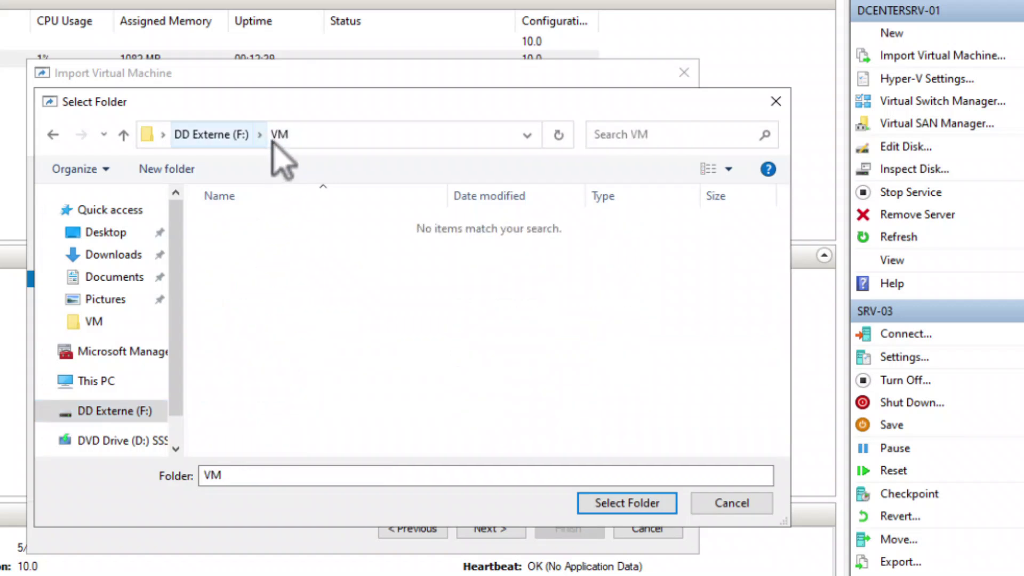
click(614, 507)
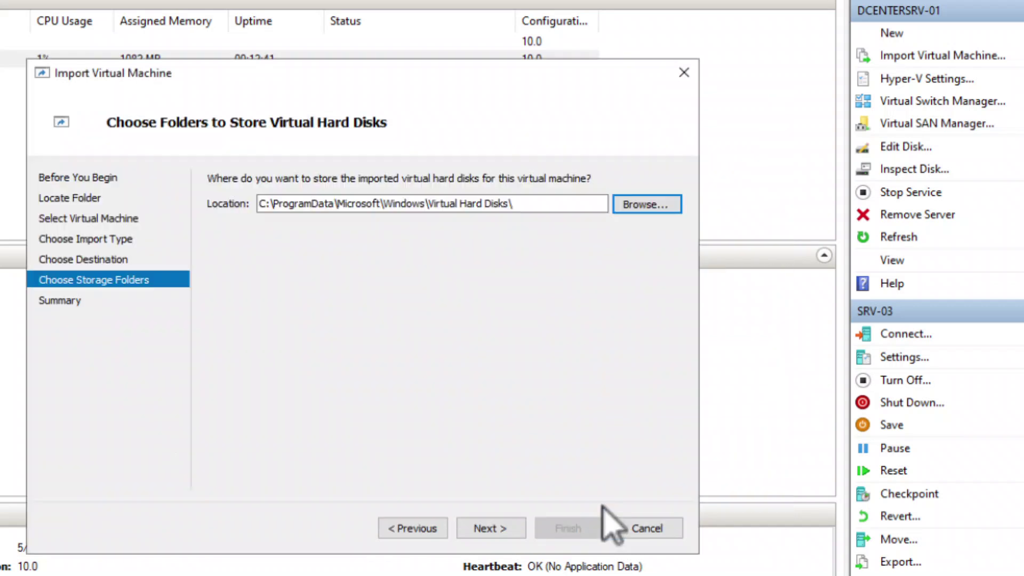
click(494, 529)
click(567, 528)
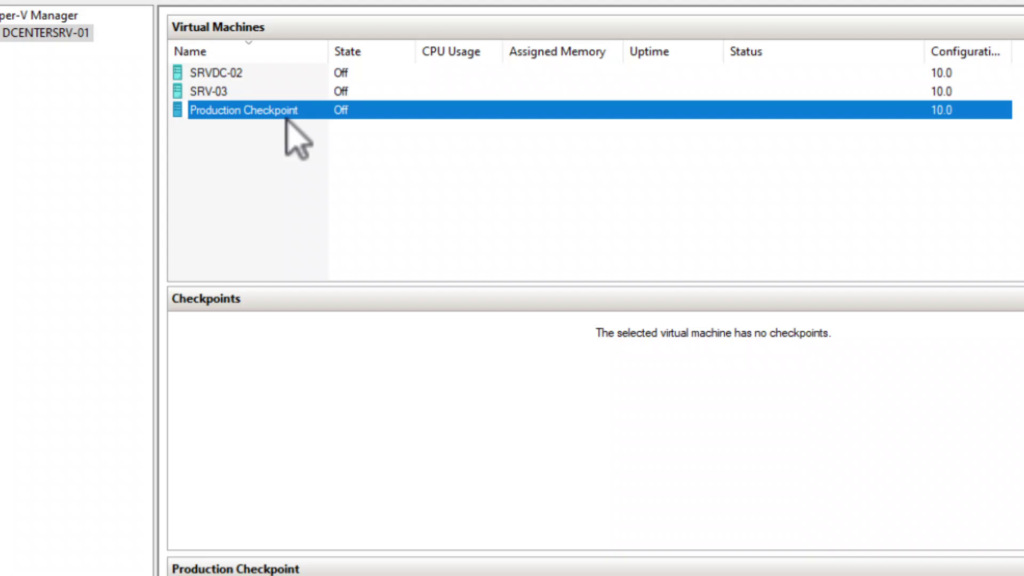
Rename the imported Production Checkpoint virtual machine to SRV-03-Test
right_click(230, 116)
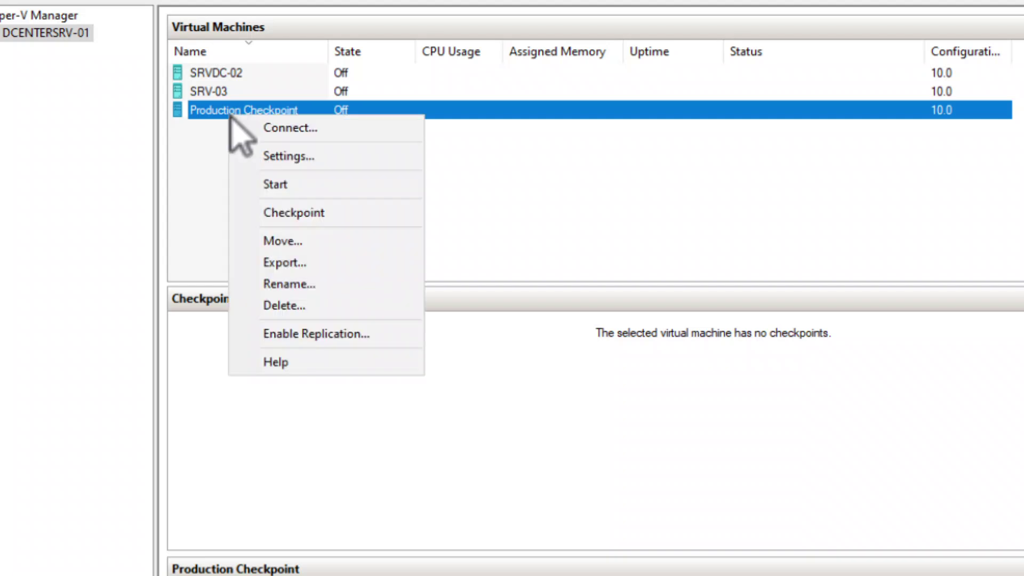
click(298, 285)
text(SRV)
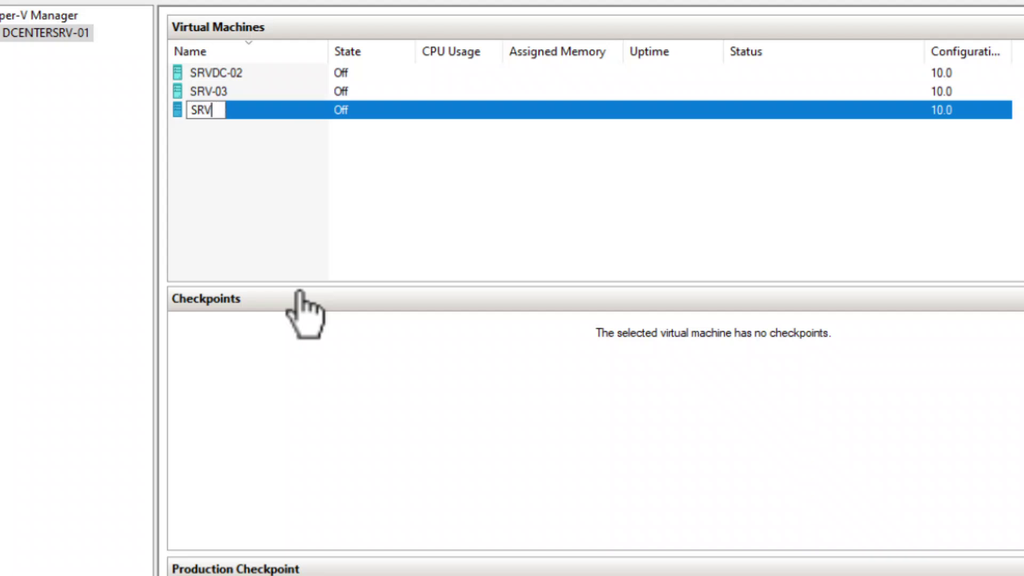
text(-03-)
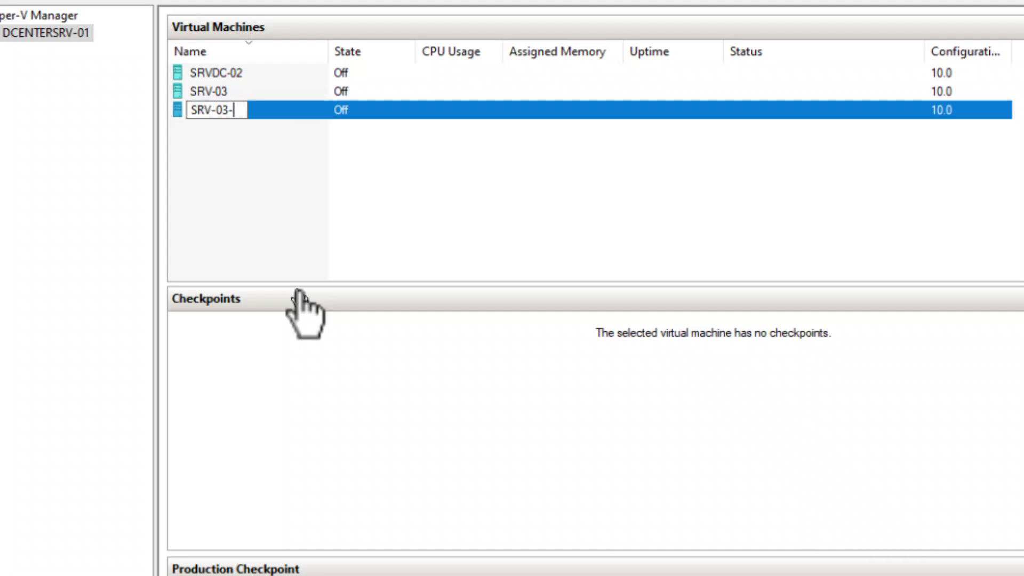
text(Test)
key(Return)
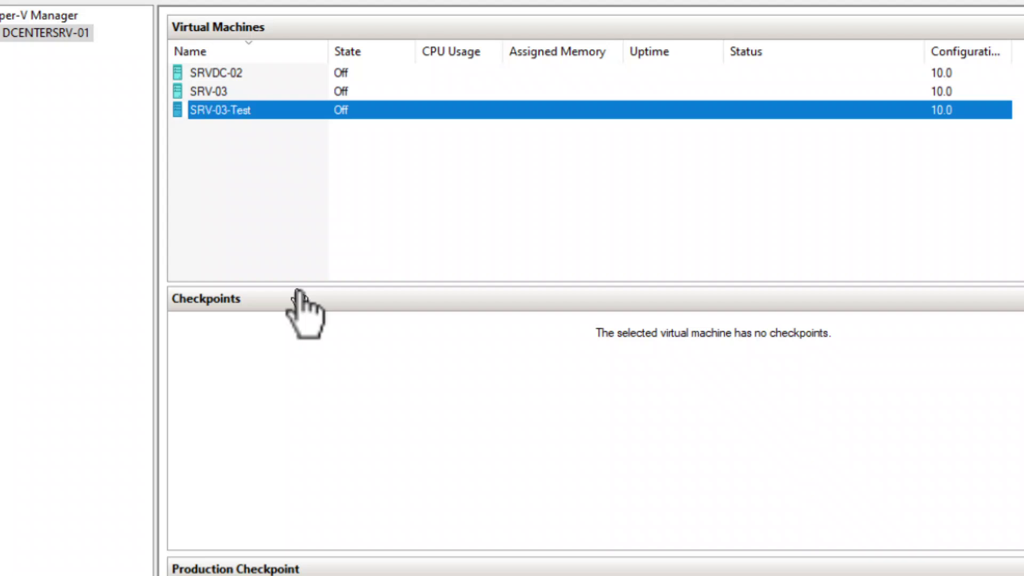